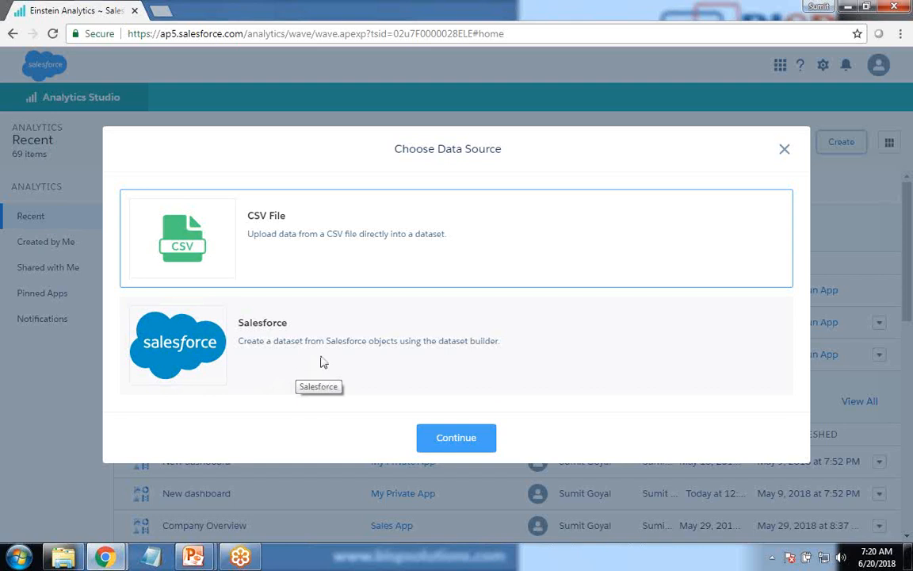
Step: Dismiss the data source choice and open the Setup page of Data Manager
click(785, 160)
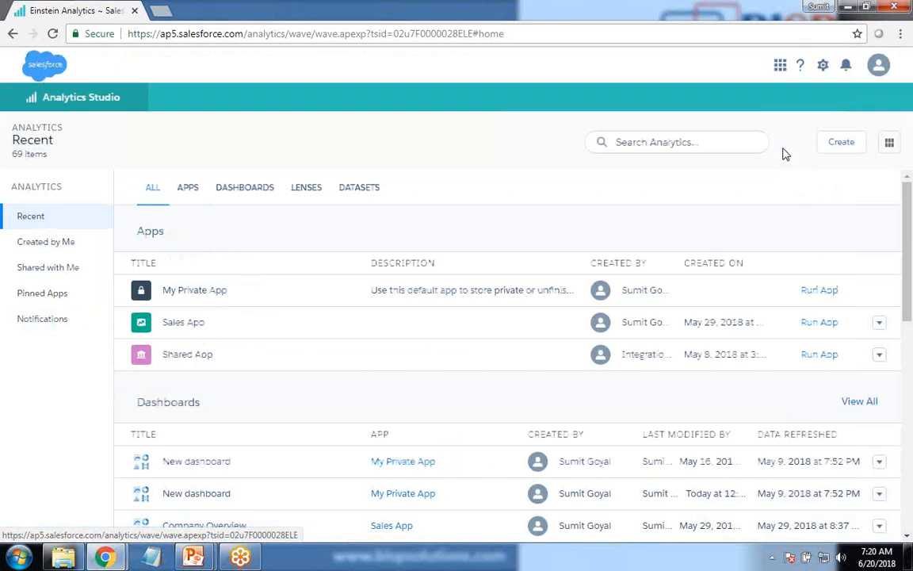
click(823, 66)
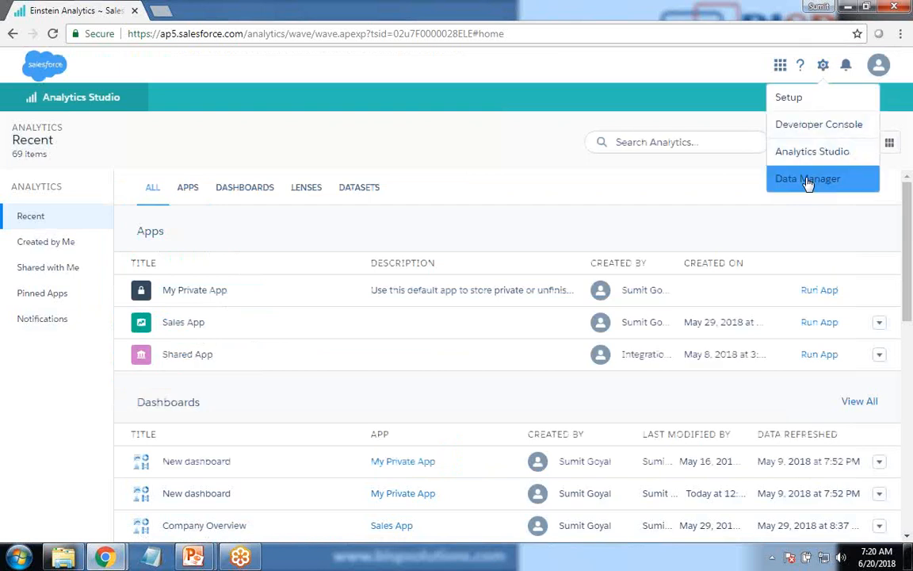
click(807, 183)
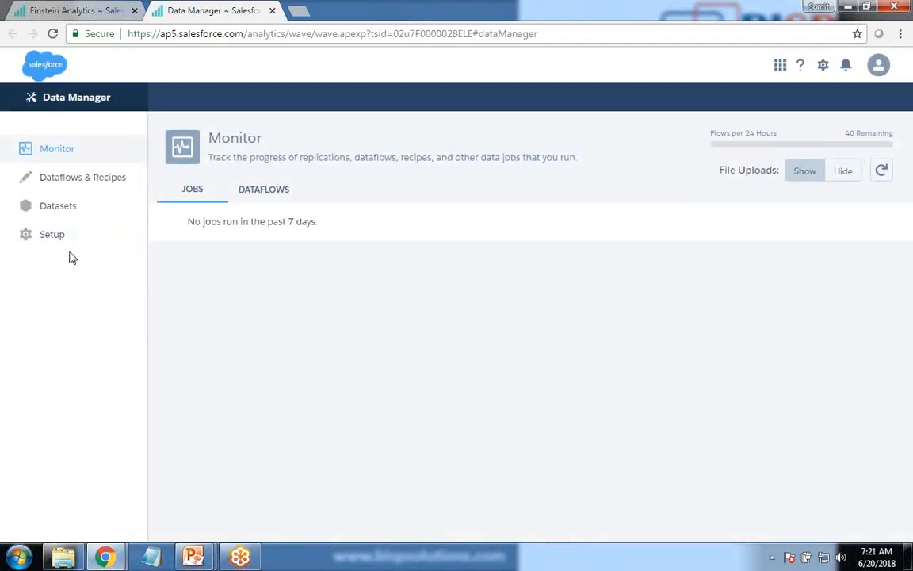
click(49, 238)
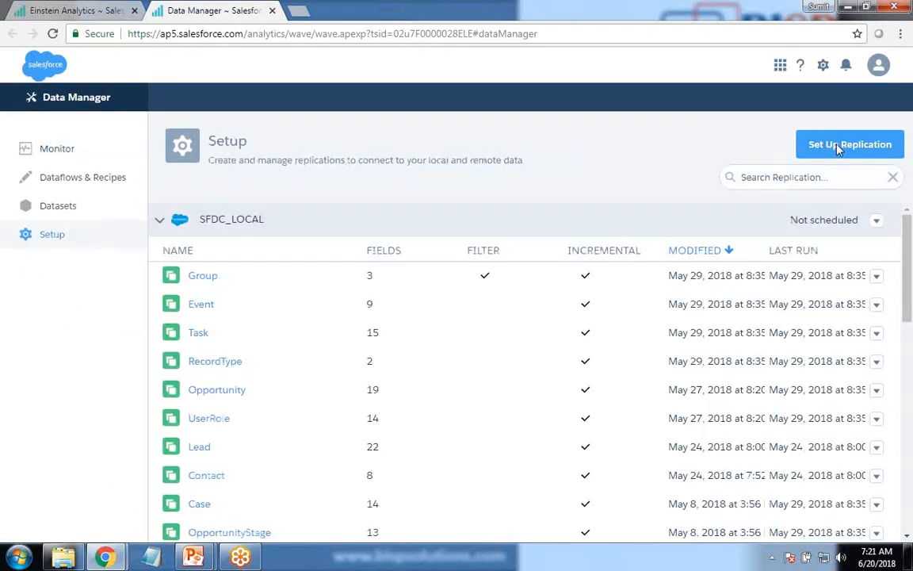
Step: Examine the remote connector types offered when setting up a new replication connection, leaving without adding one
click(839, 147)
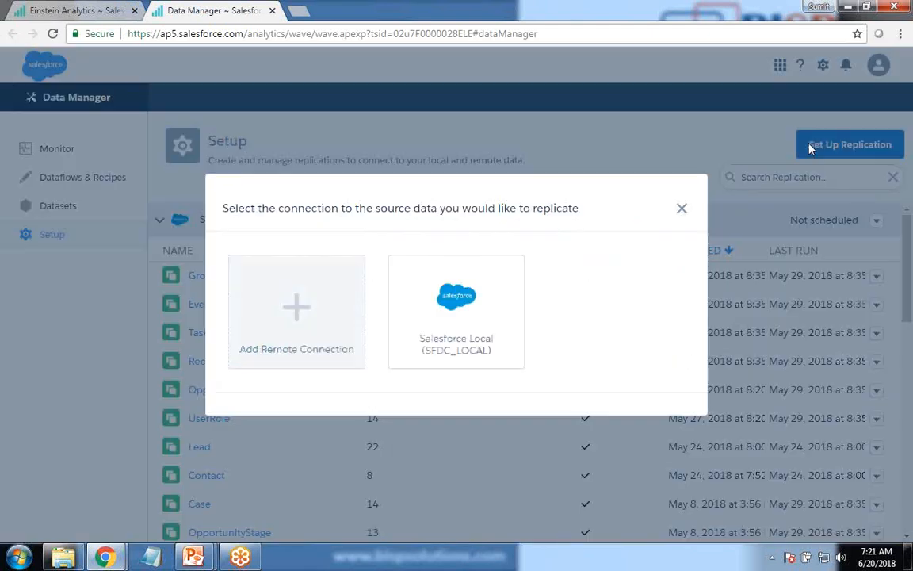
click(305, 317)
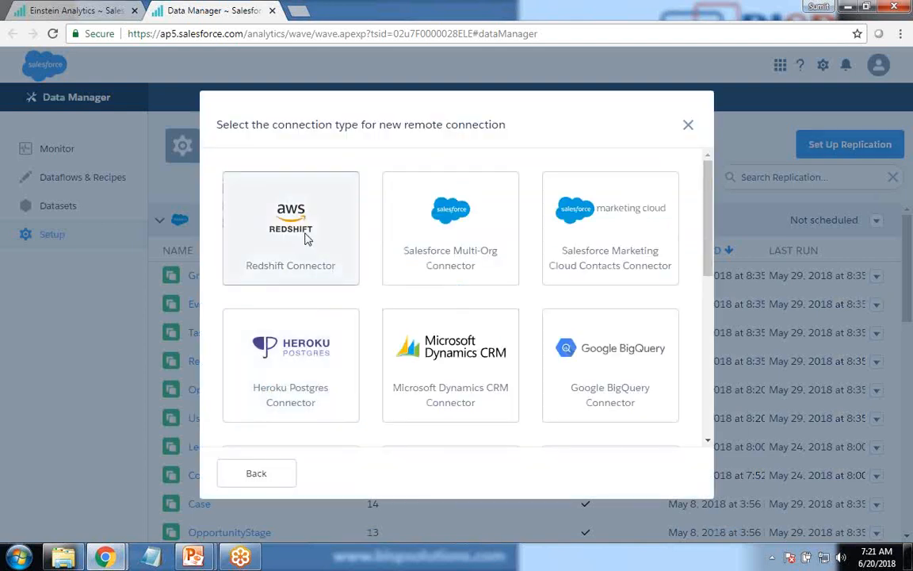
scroll(486, 393, down, 5)
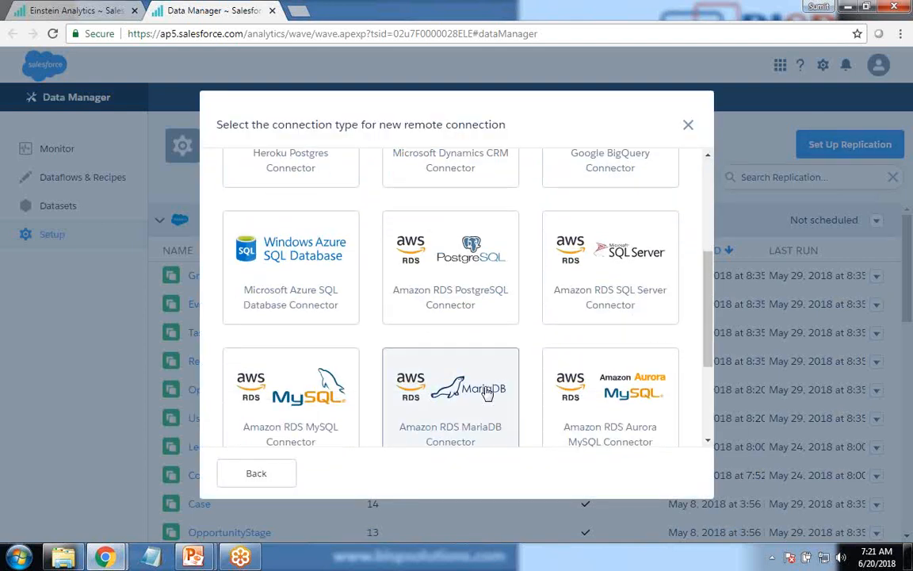
scroll(487, 394, up, 5)
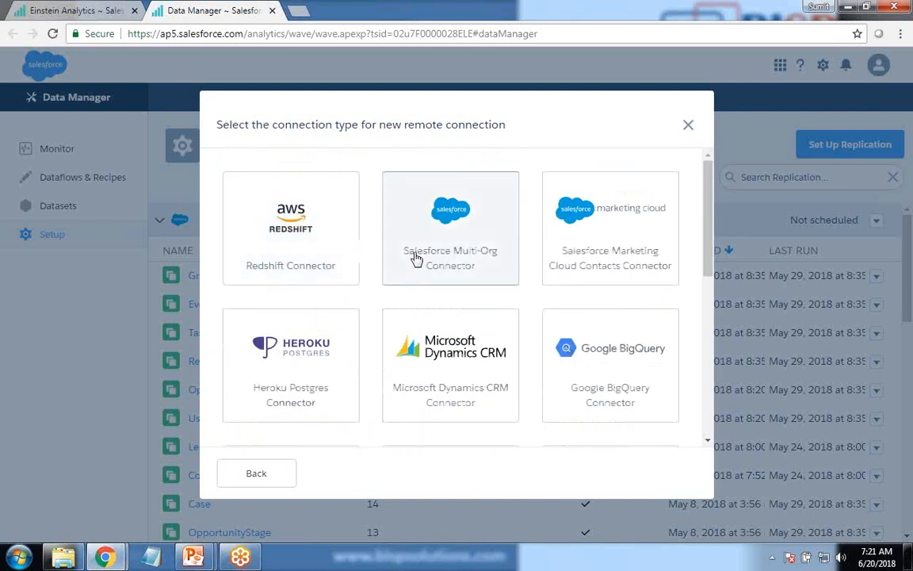
scroll(418, 387, down, 3)
scroll(418, 387, down, 3)
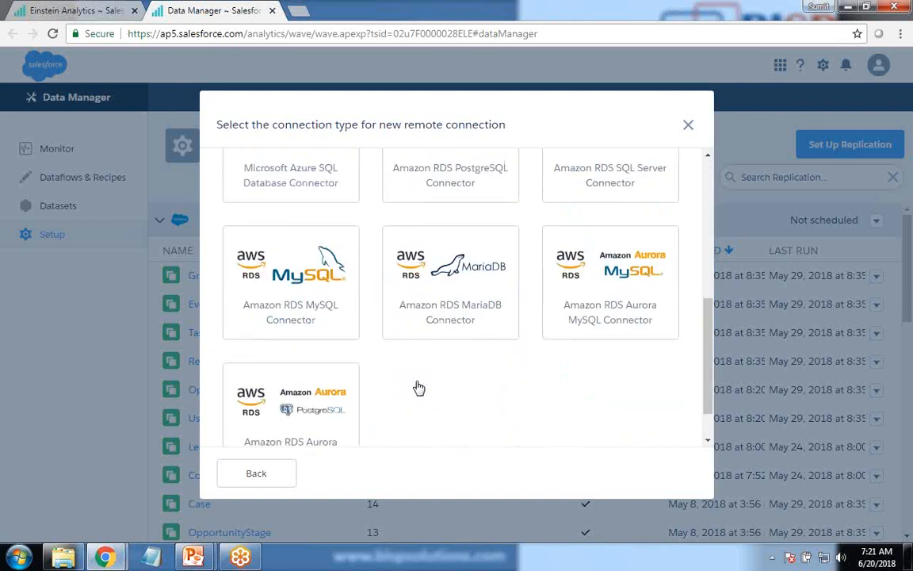
scroll(417, 386, up, 5)
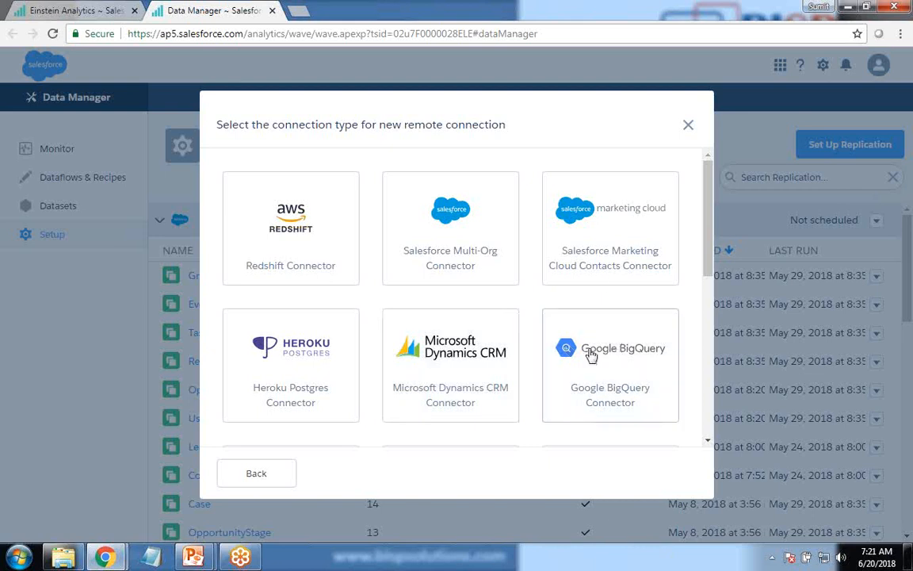
scroll(588, 329, down, 3)
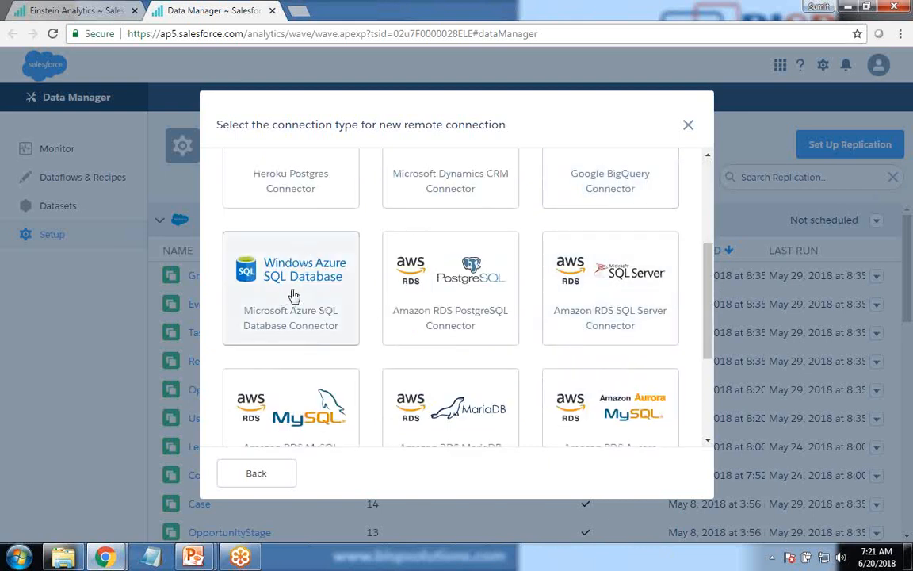
scroll(328, 383, down, 3)
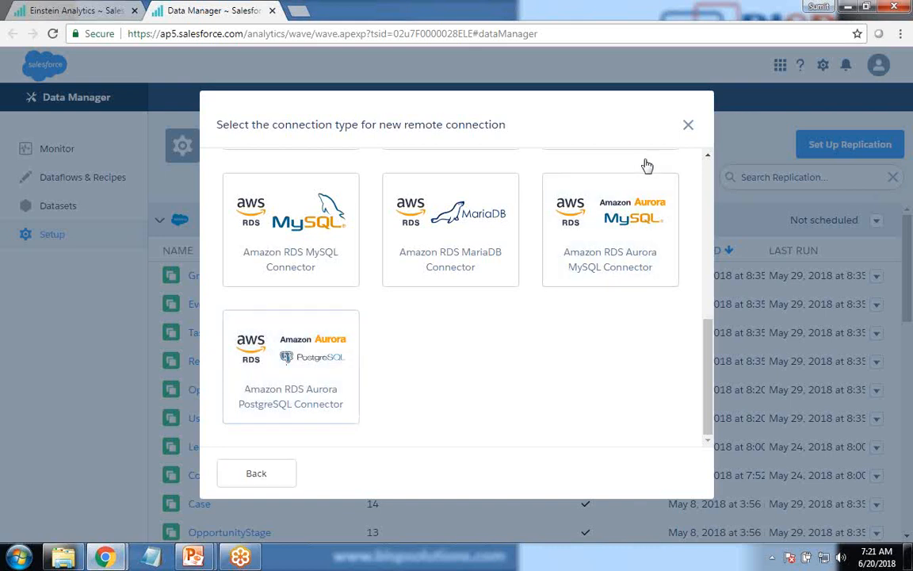
click(689, 128)
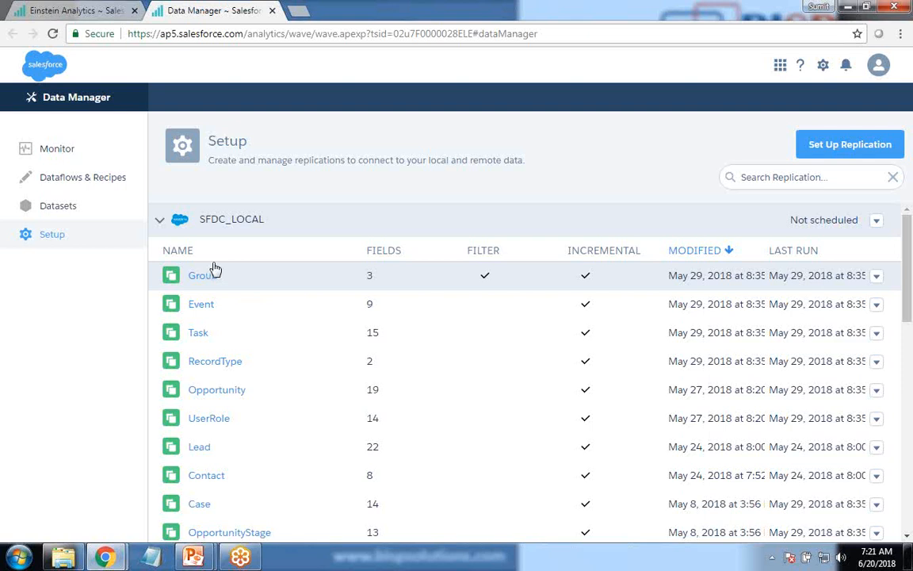
Step: Review the jobs and dataflows listed in the Data Manager monitor, including the remaining flows per 24 hours
click(49, 152)
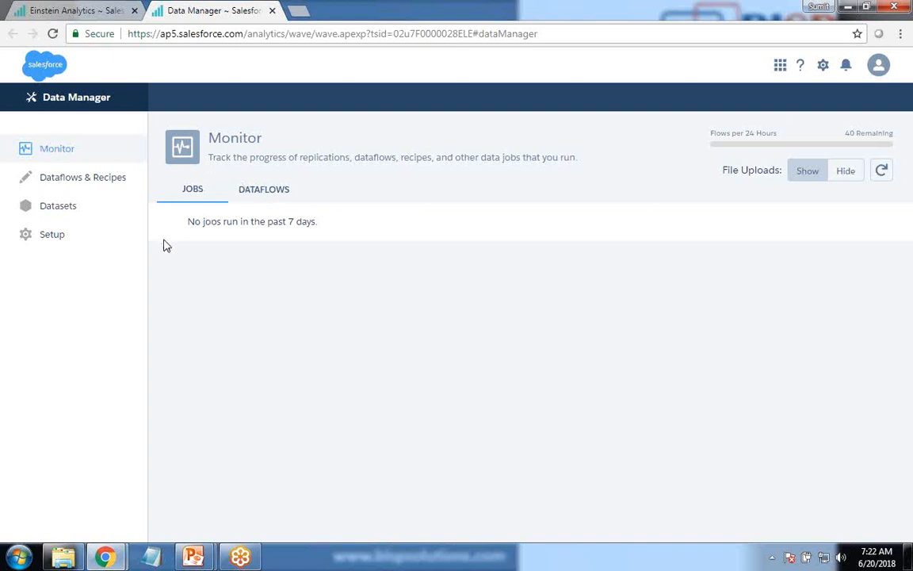
click(264, 194)
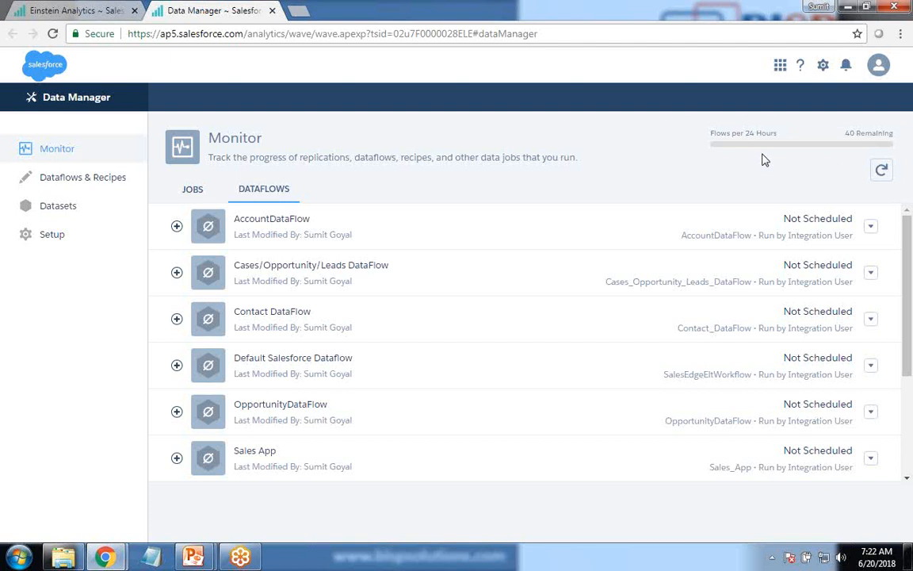
triple_click(847, 136)
Step: Open Dataflows & Recipes and check which actions are available for the Default Salesforce Dataflow
click(66, 179)
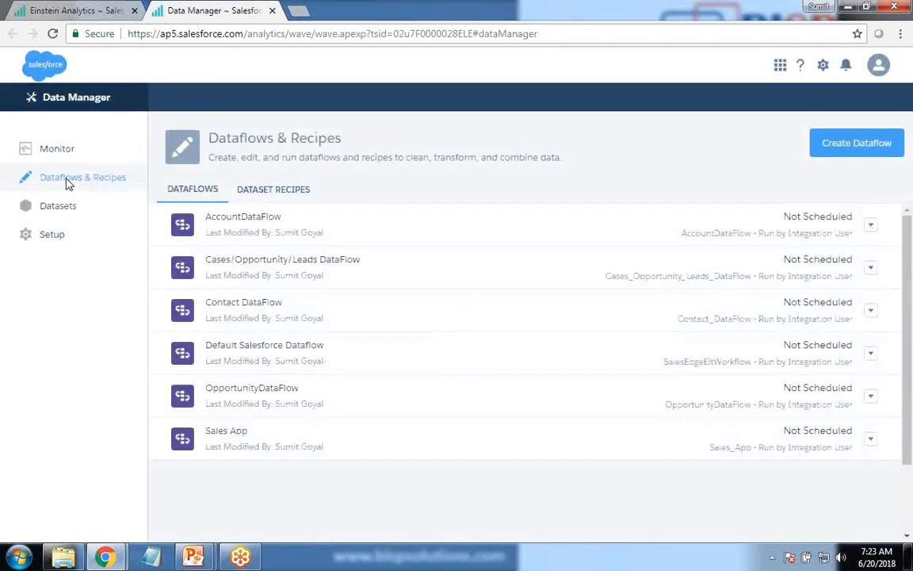
click(871, 225)
click(323, 485)
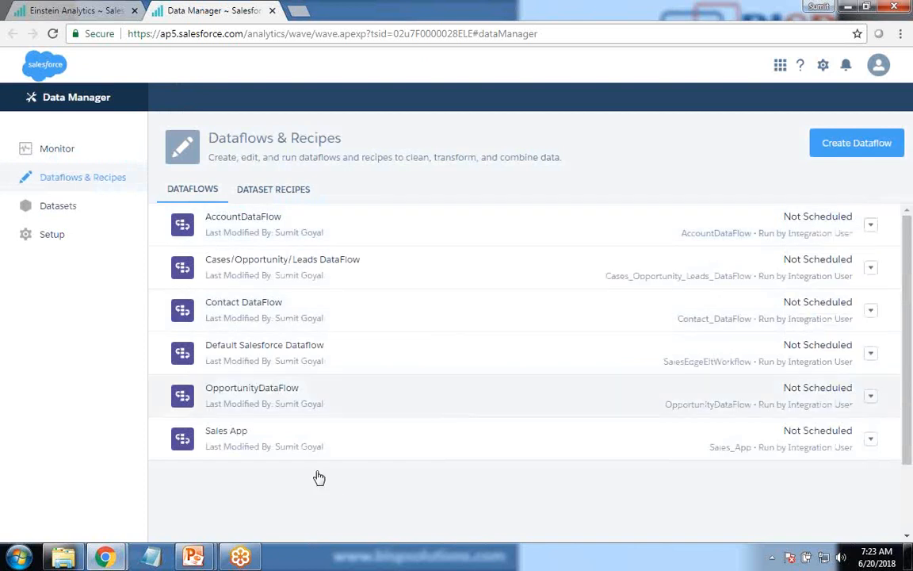
click(870, 354)
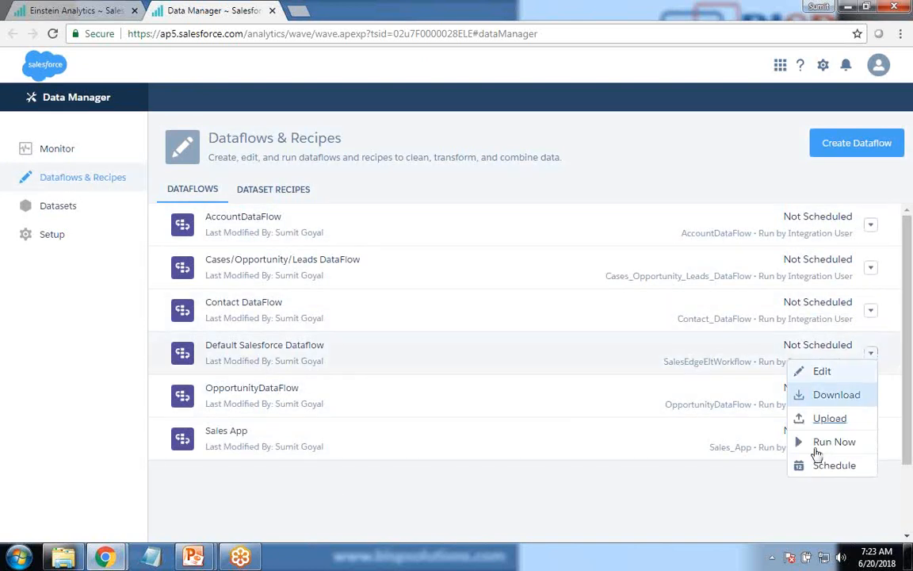
click(83, 111)
Step: Return to Analytics Studio and create a dashboard from the Blank Dashboard template
click(75, 10)
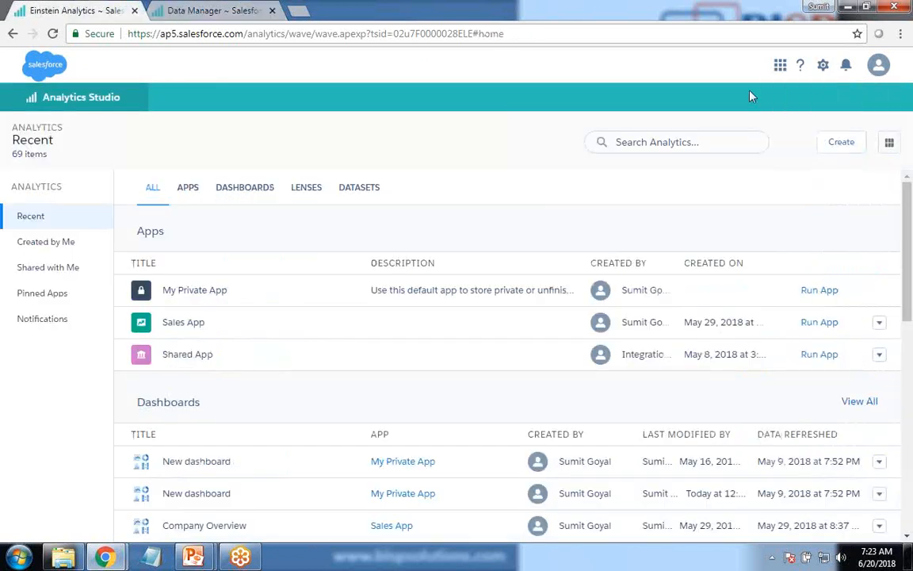
click(839, 142)
click(824, 204)
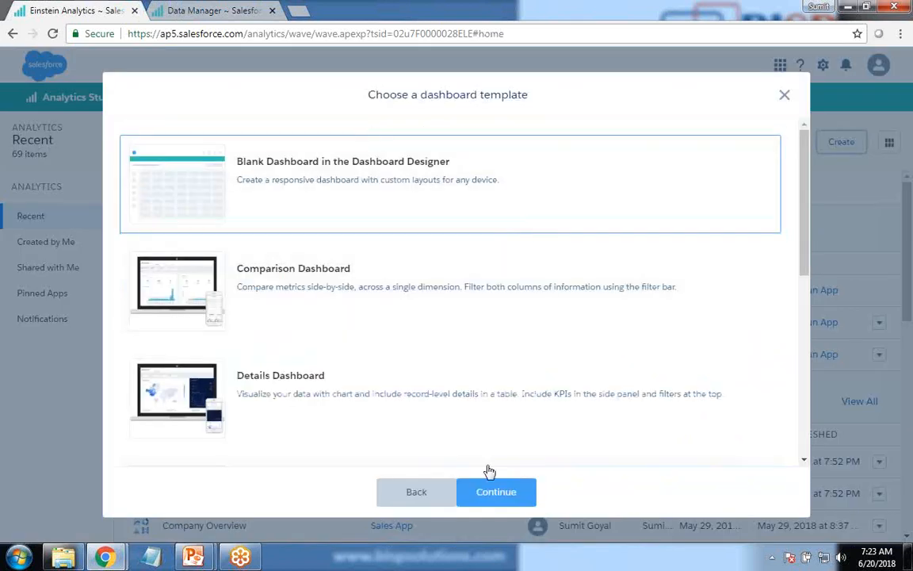
click(498, 492)
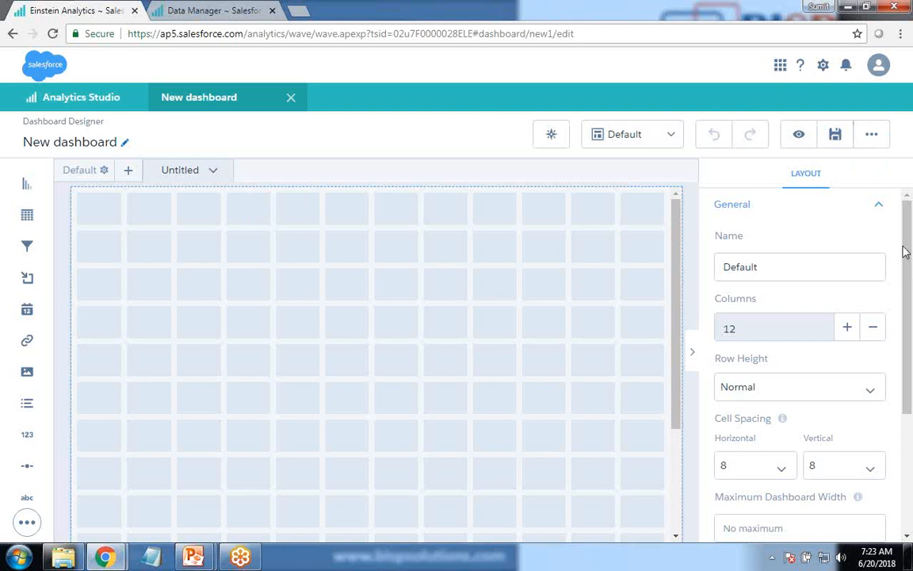
Step: Examine the Default layout's General, Device and Background Image properties
click(879, 206)
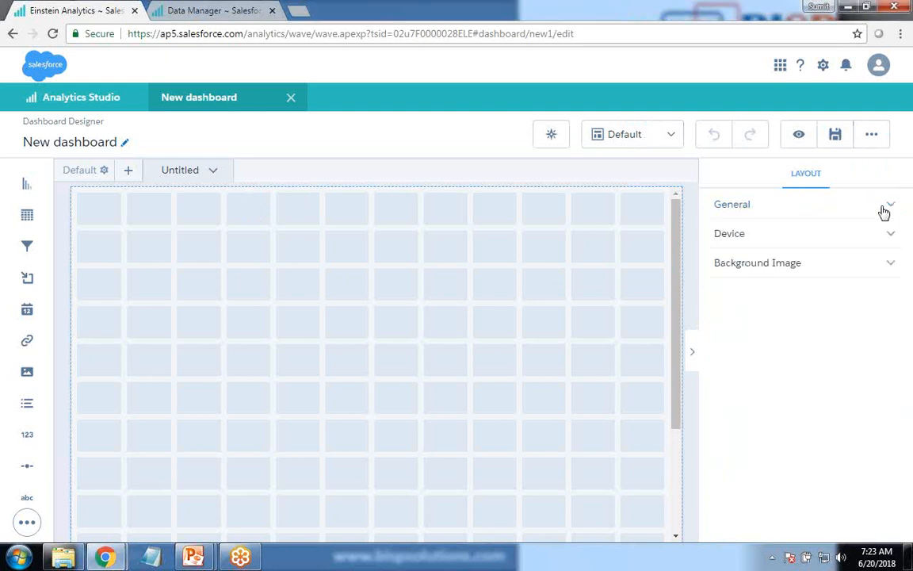
click(753, 270)
click(412, 319)
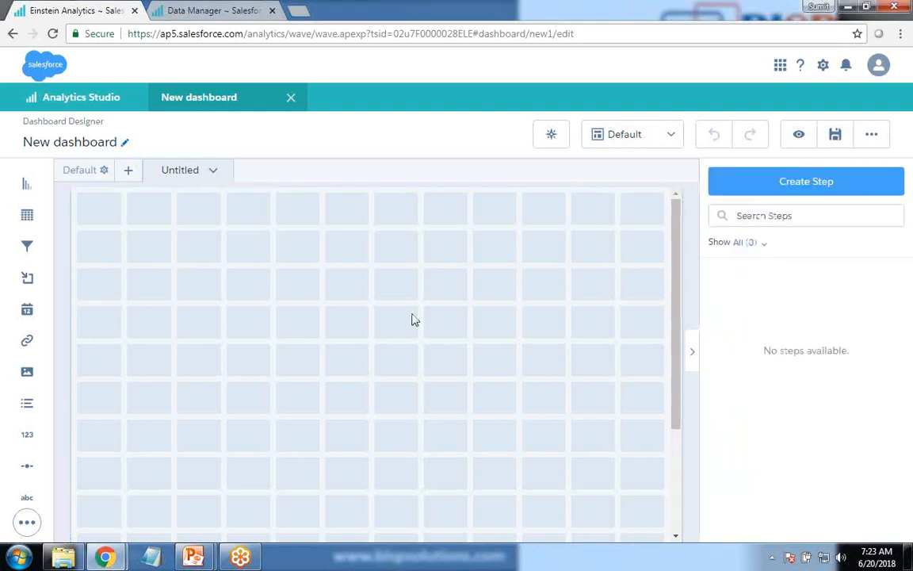
click(106, 171)
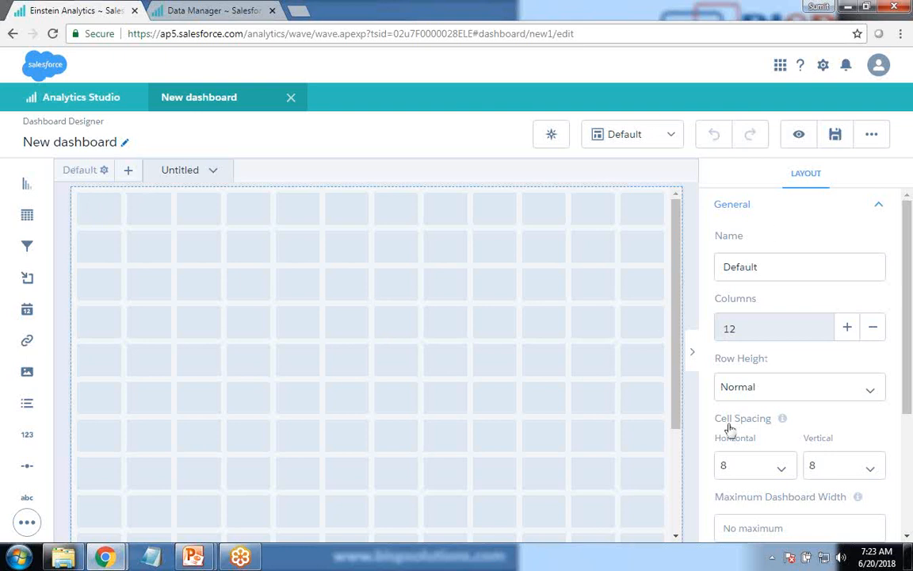
Step: Look through the layout selector and the additional dashboard options, such as properties, initial selections and connected data sources
click(666, 136)
click(871, 135)
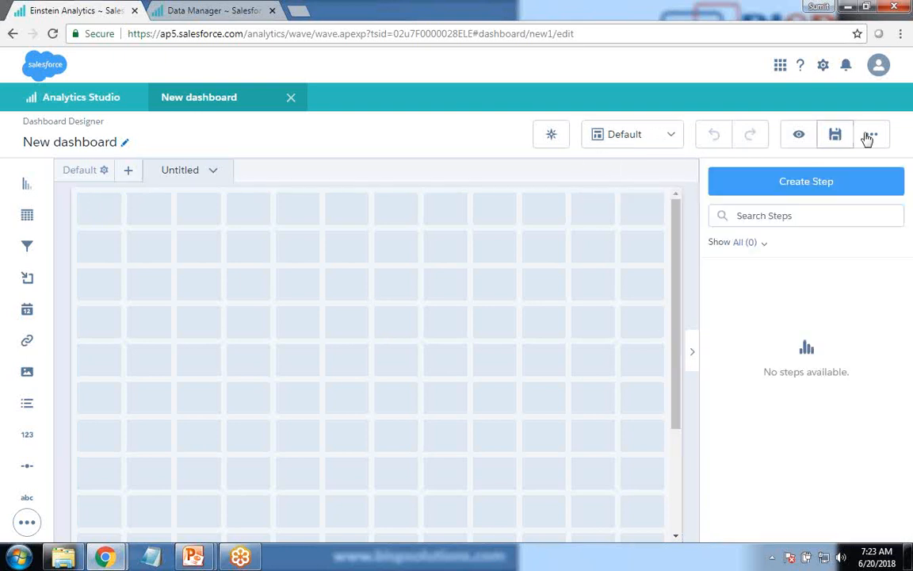
click(872, 135)
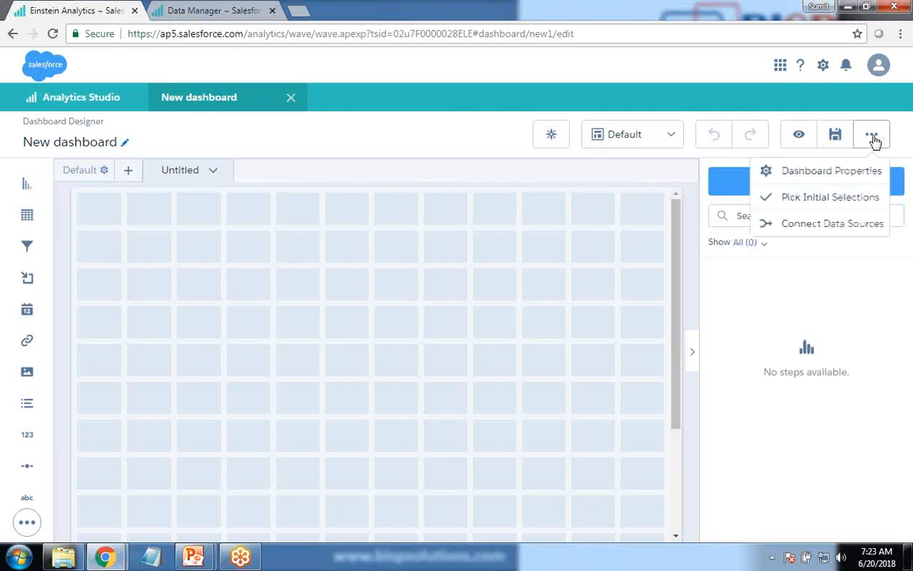
click(547, 194)
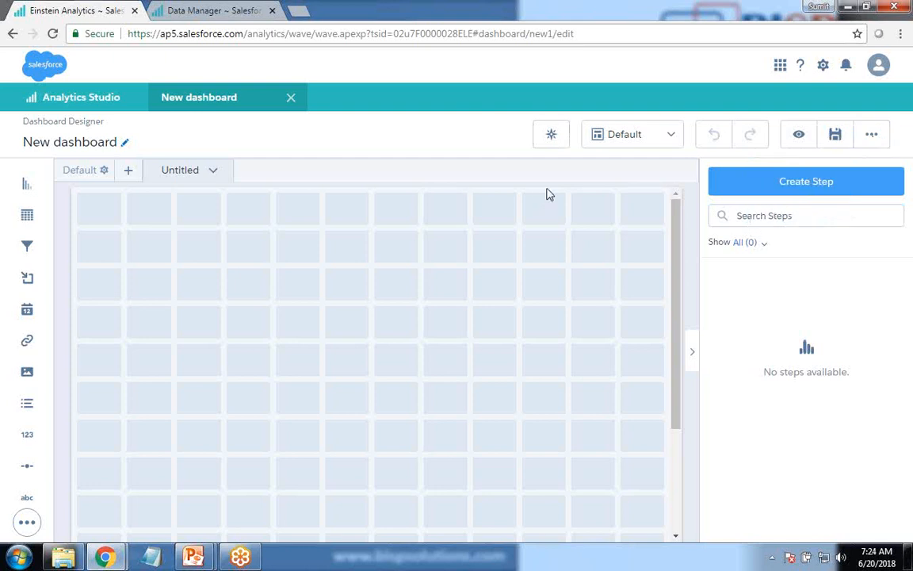
Step: Show Conversations for the dashboard and add SalesDataSet as the dataset to explore
click(551, 139)
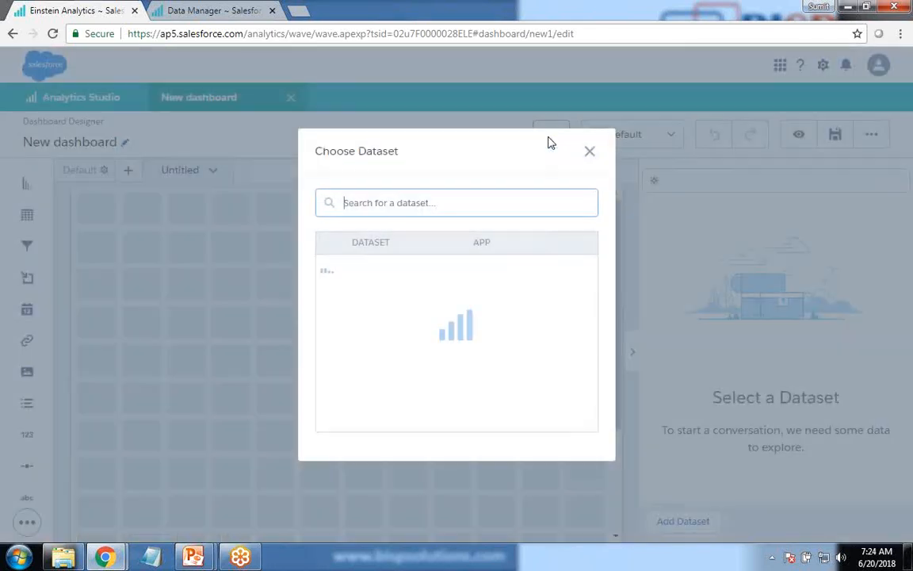
key(Escape)
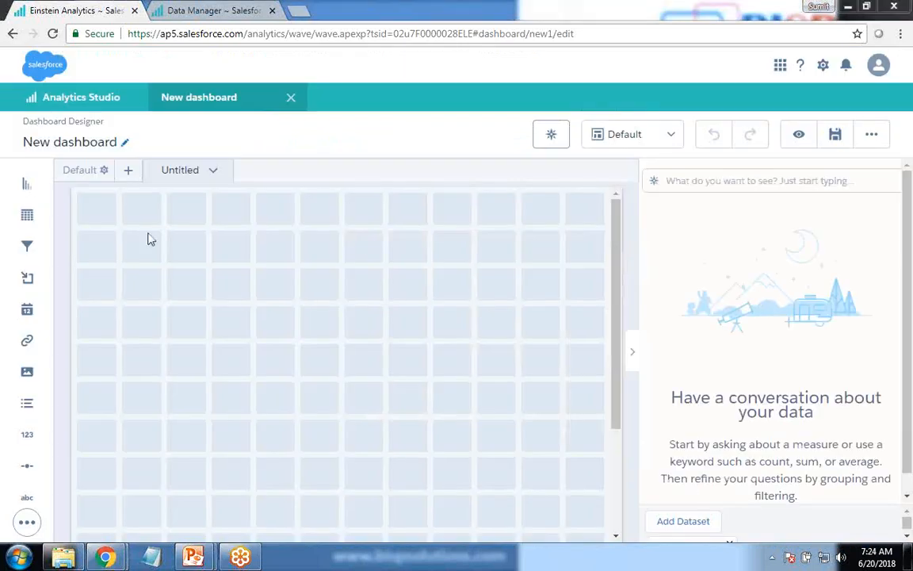
drag(908, 416, 909, 458)
drag(907, 523, 911, 551)
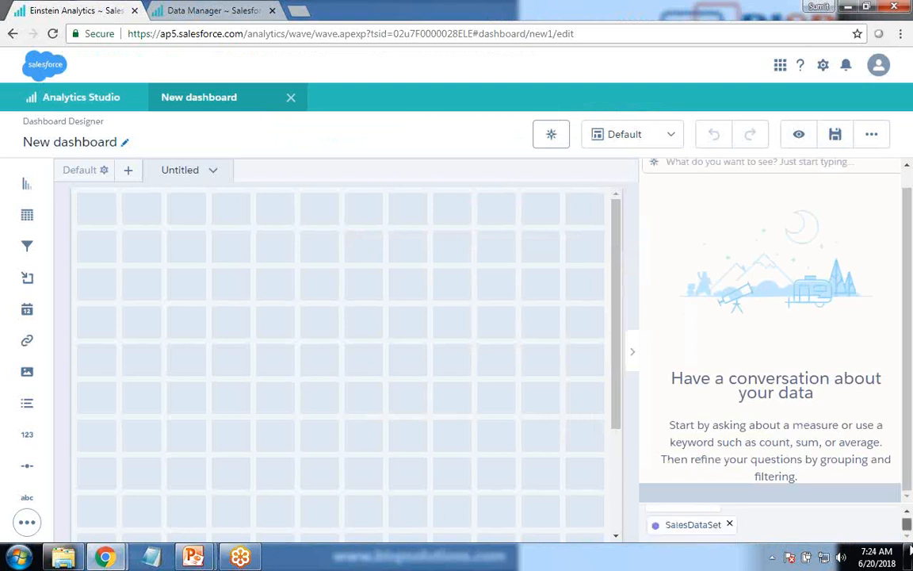
scroll(688, 180, up, 1)
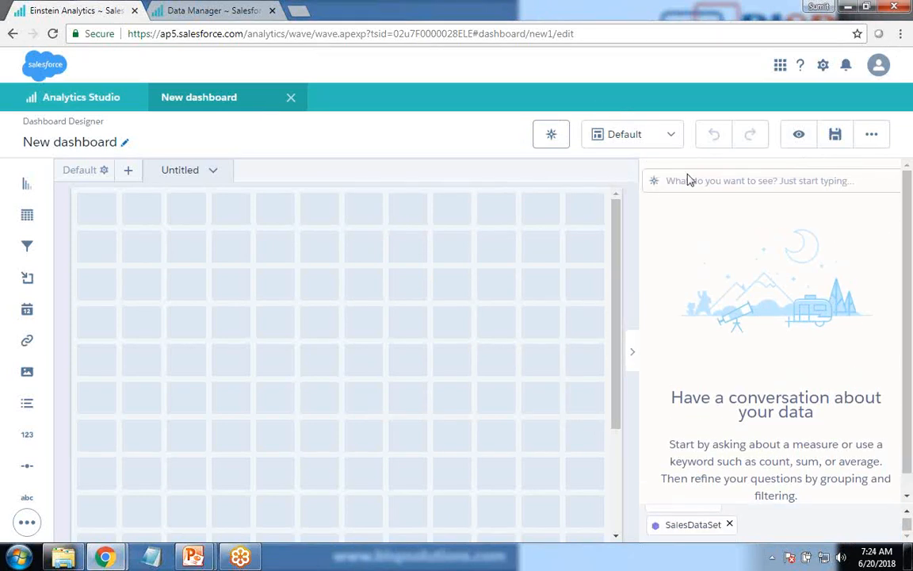
Step: Ask for the suggested "rank of order quantity by product container" and clip the resulting table to the dashboard
click(658, 180)
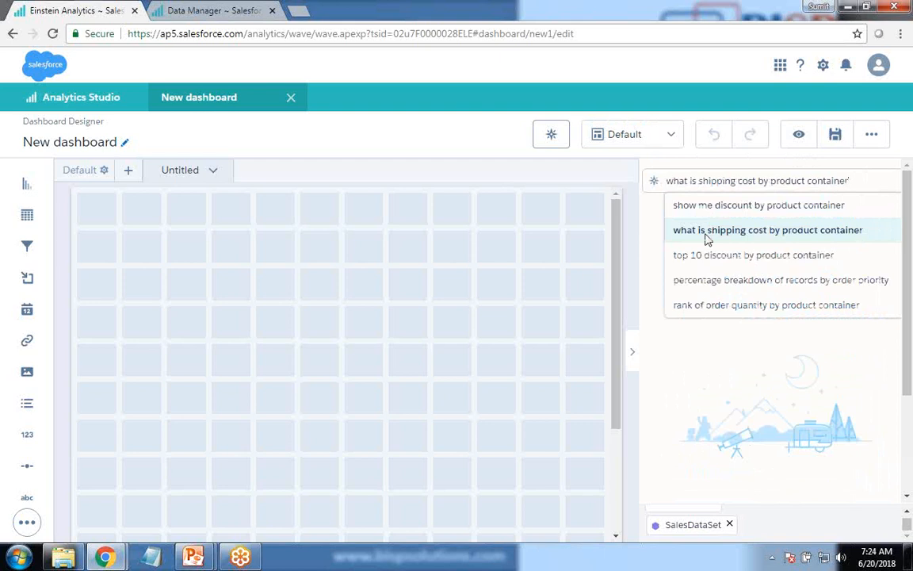
click(701, 307)
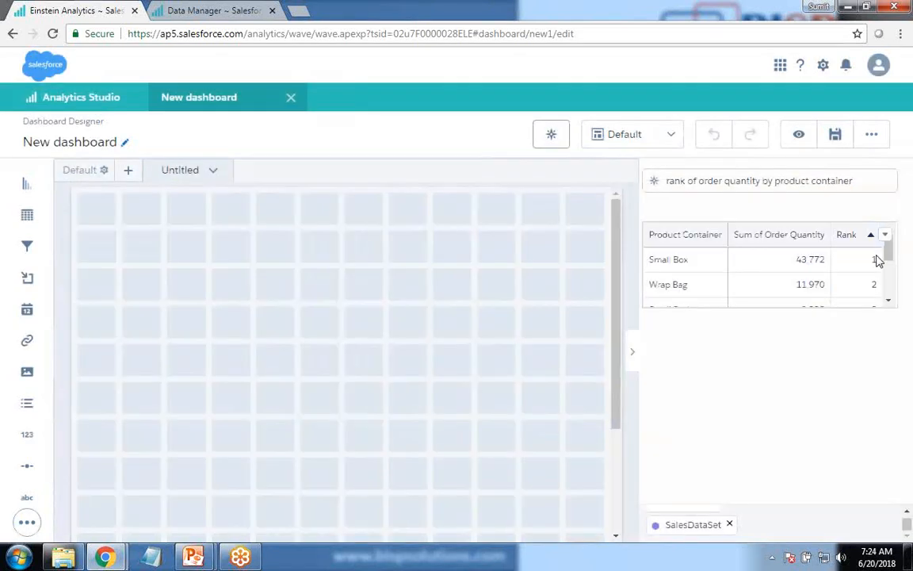
mouse_move(889, 249)
mouse_down()
mouse_move(891, 287)
mouse_move(884, 239)
mouse_up()
click(885, 235)
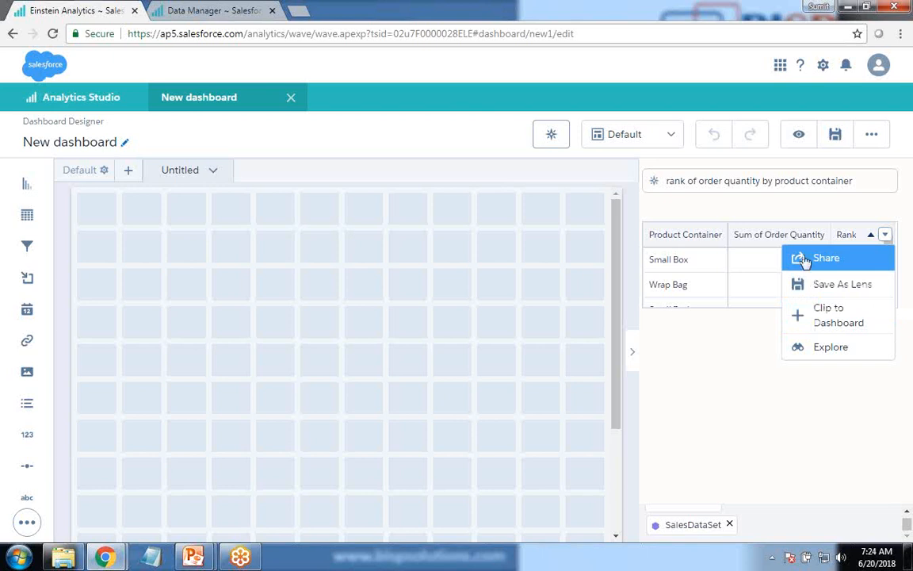
click(827, 316)
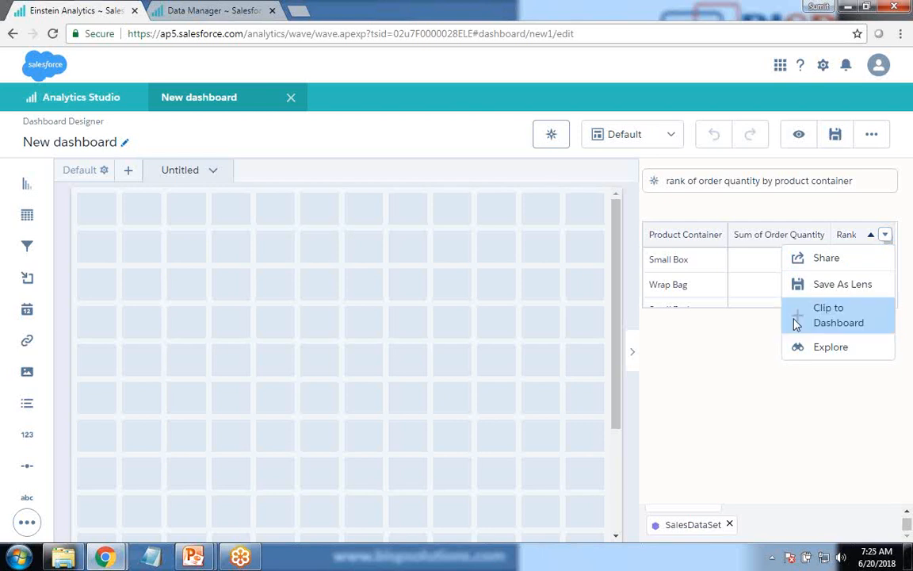
Step: Clip the Conversations table ranking order quantity by product container to the dashboard
click(558, 140)
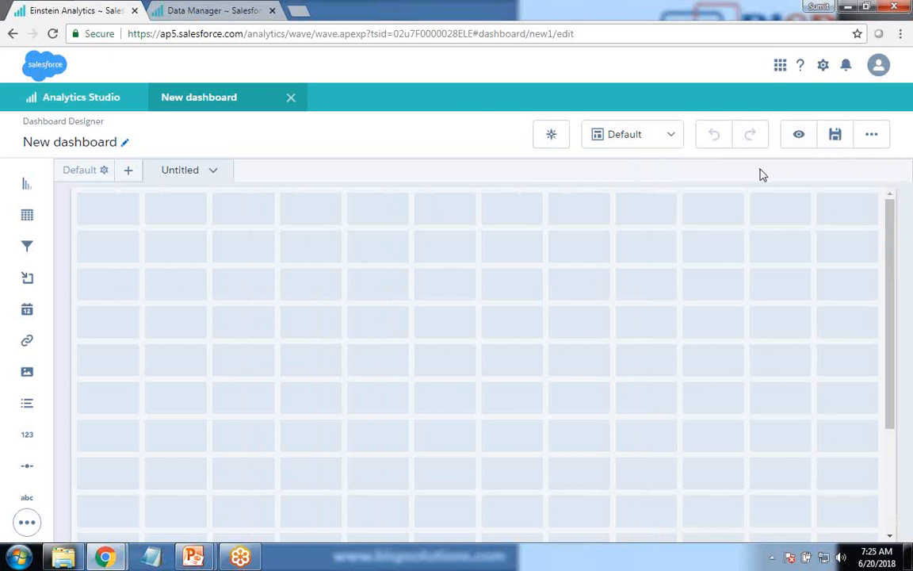
click(908, 353)
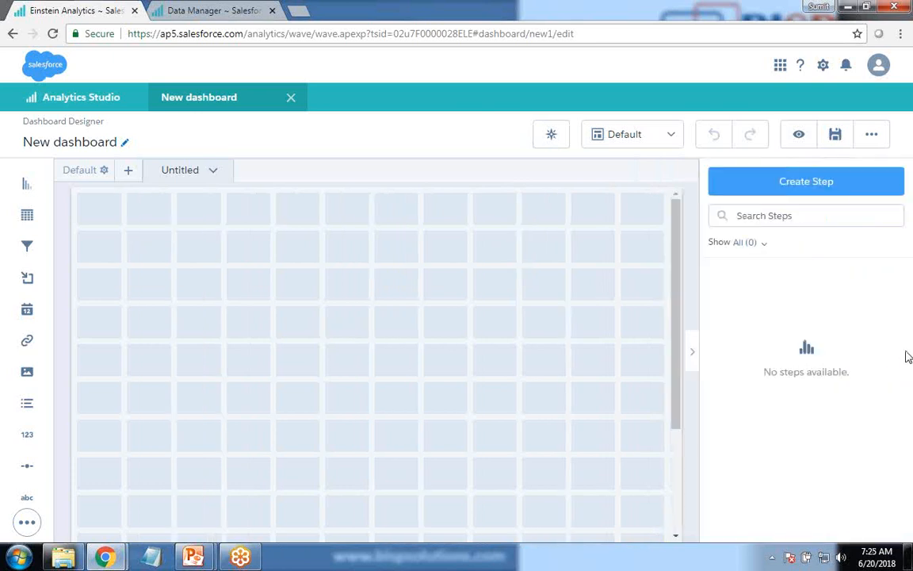
click(545, 140)
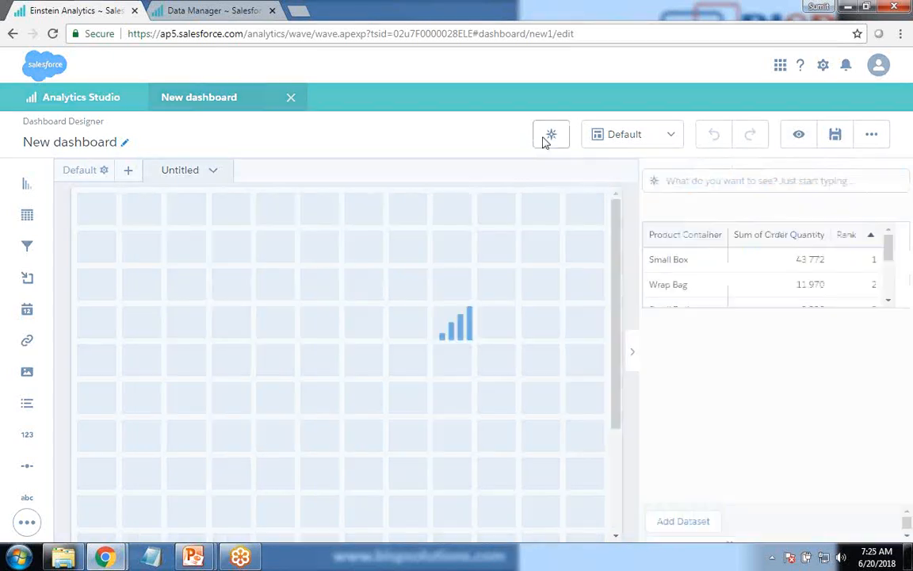
click(897, 235)
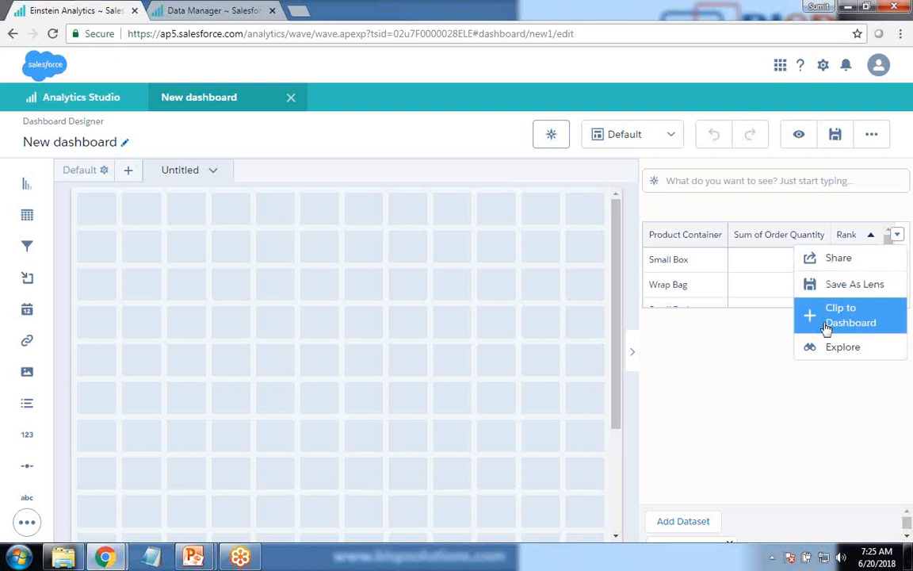
click(826, 326)
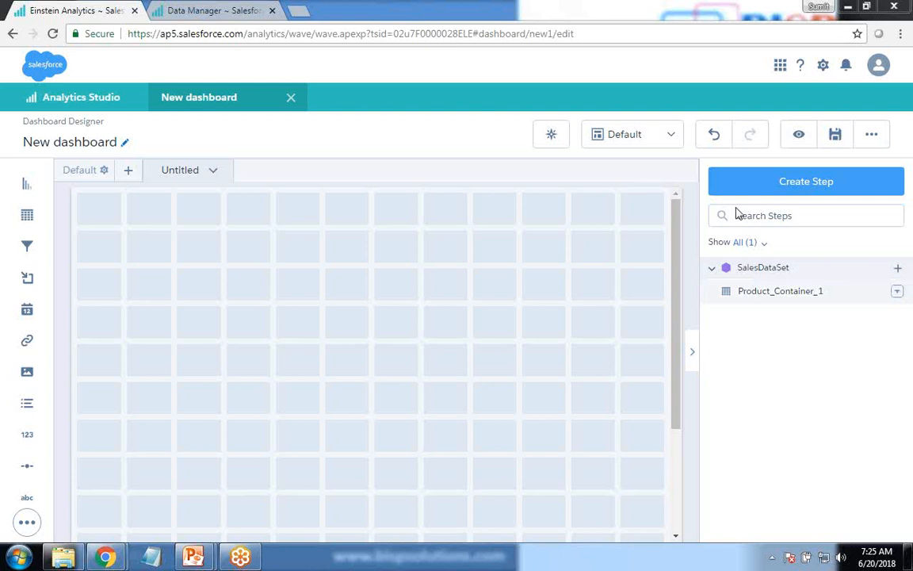
Step: Place the Product_Container_1 step on the canvas, enlarge its table to about six columns by seven rows of grid cells, and preview the dashboard
drag(766, 292, 143, 290)
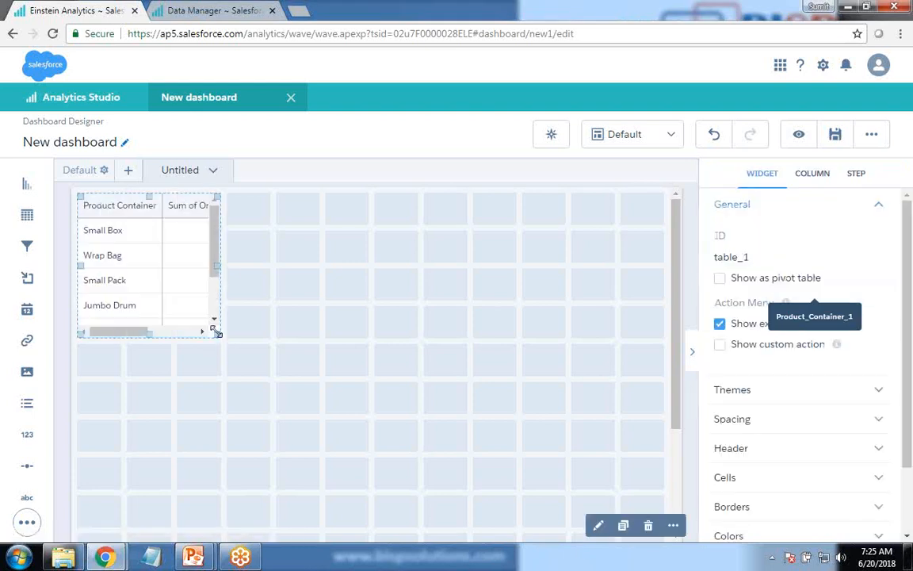
drag(224, 338, 336, 422)
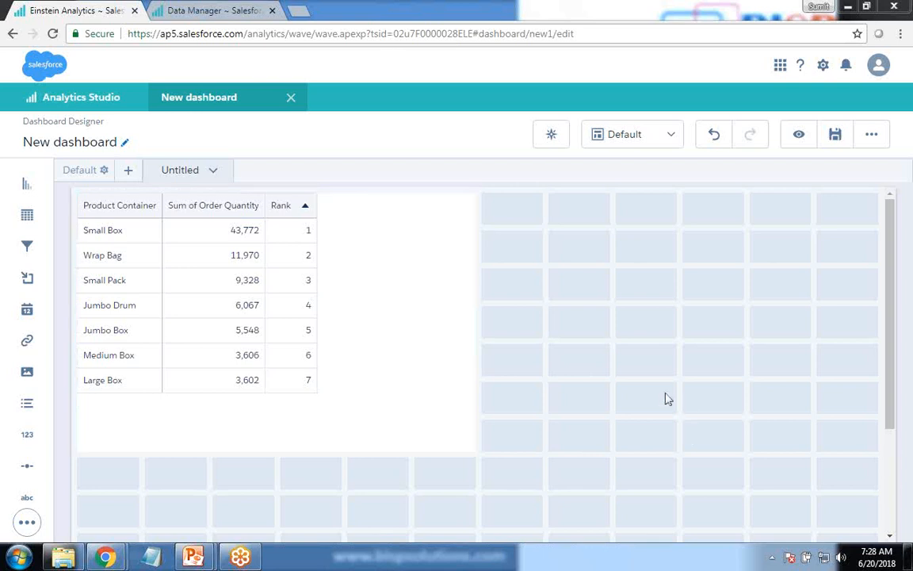
click(795, 136)
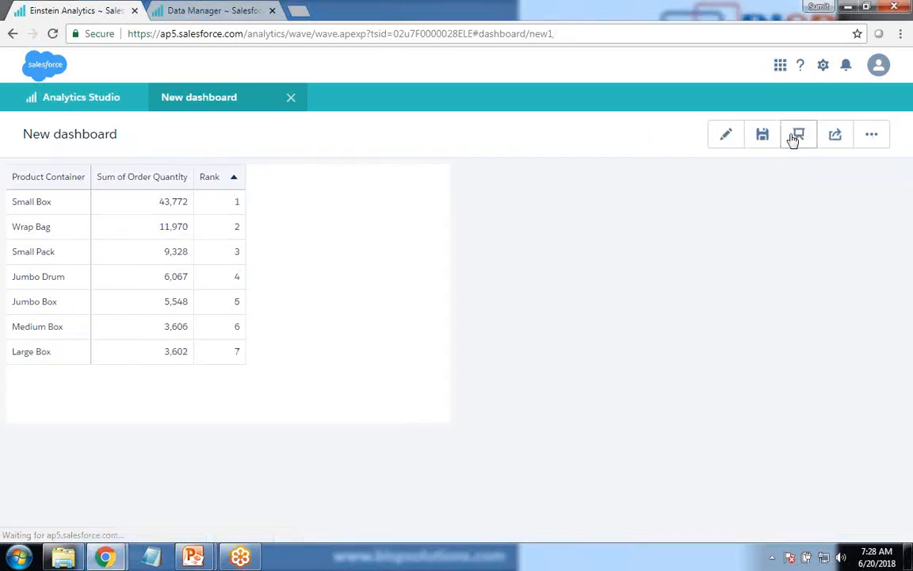
click(871, 137)
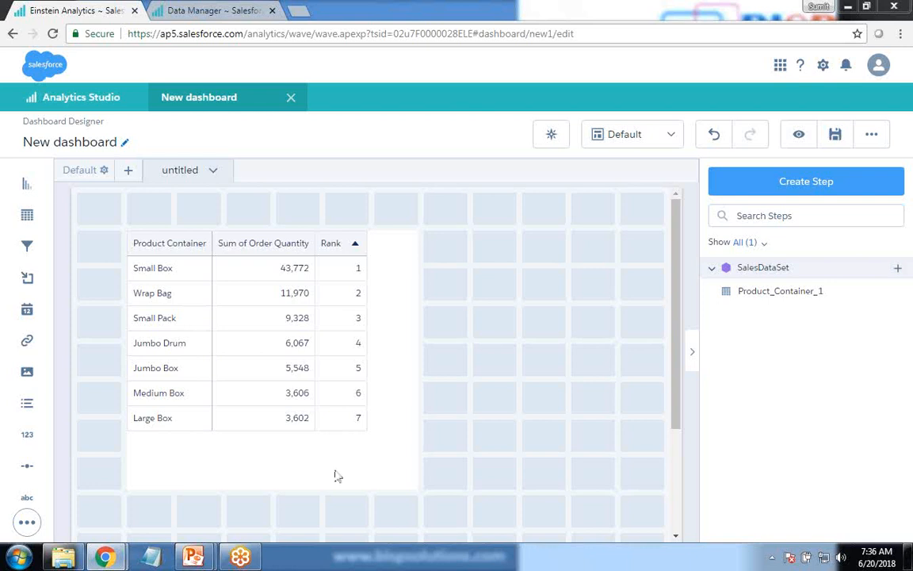
click(27, 521)
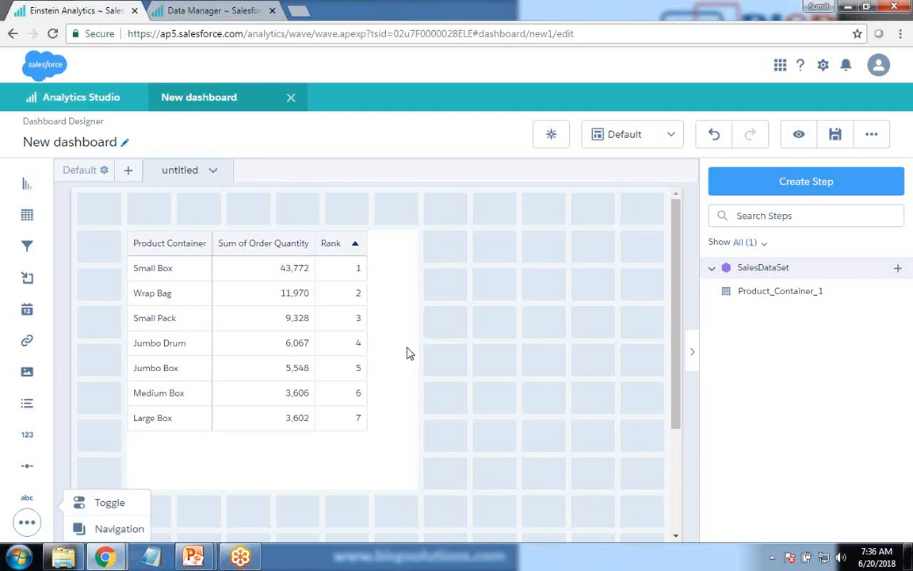
click(558, 329)
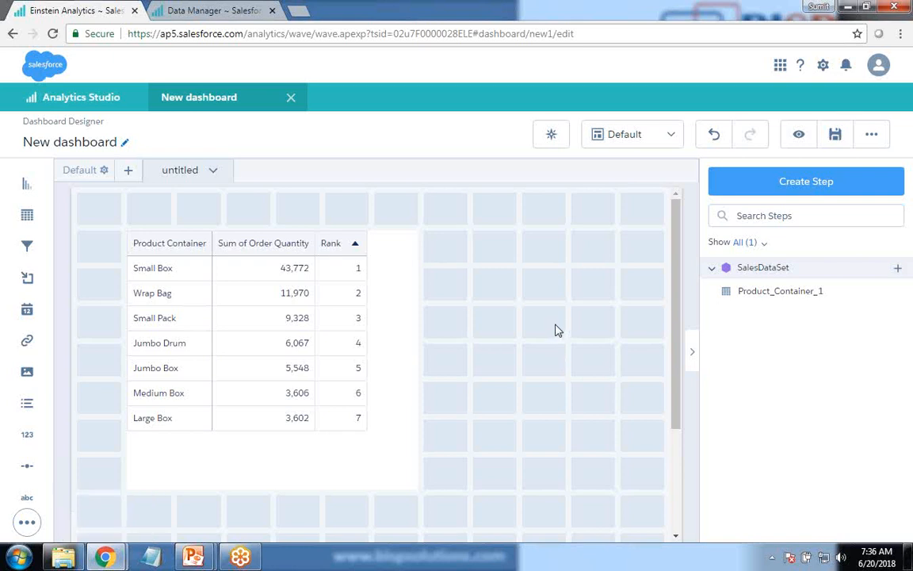
Step: Rename the dashboard's untitled page as Page1
click(213, 171)
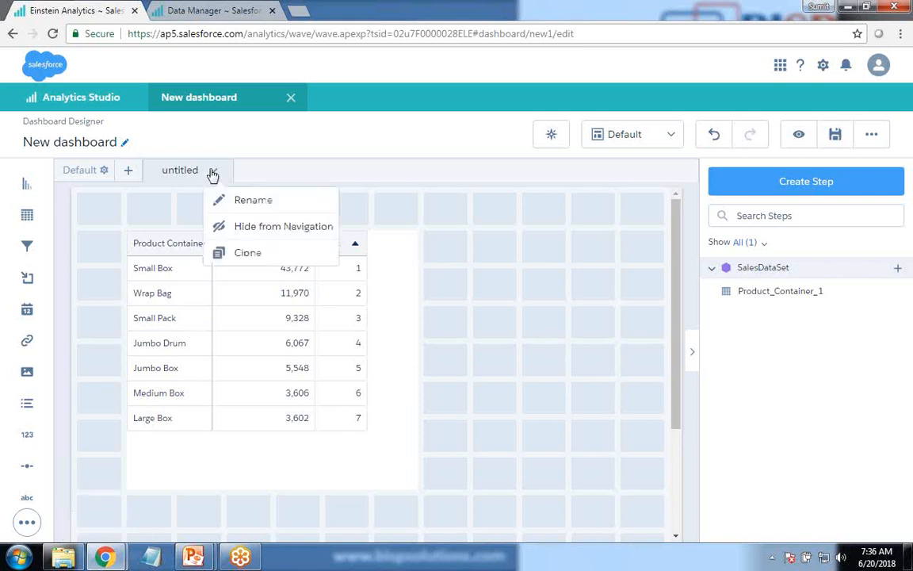
click(242, 200)
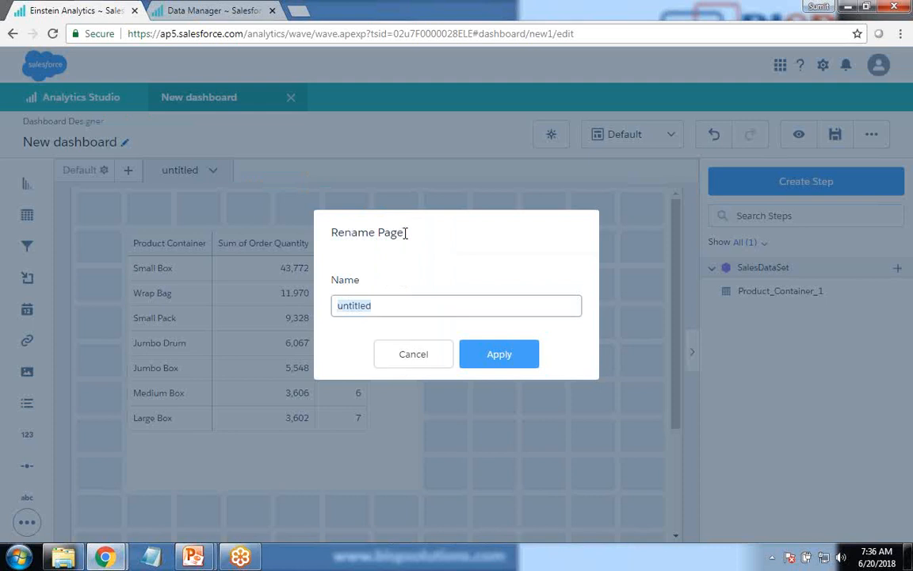
text(Page)
key(BackSpace)
key(BackSpace)
key(BackSpace)
text(age1)
click(497, 361)
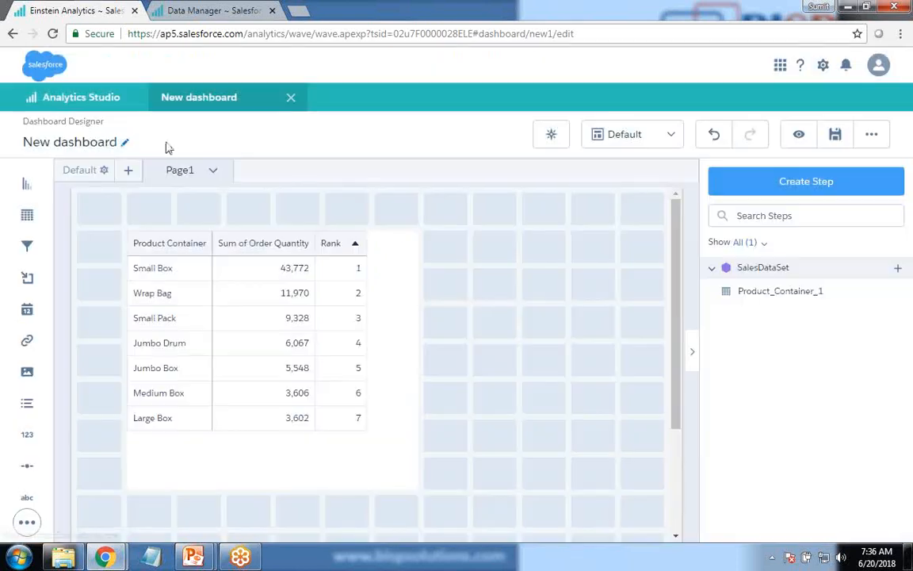
Step: Add a second page named Page2 to the dashboard
click(128, 169)
text(P)
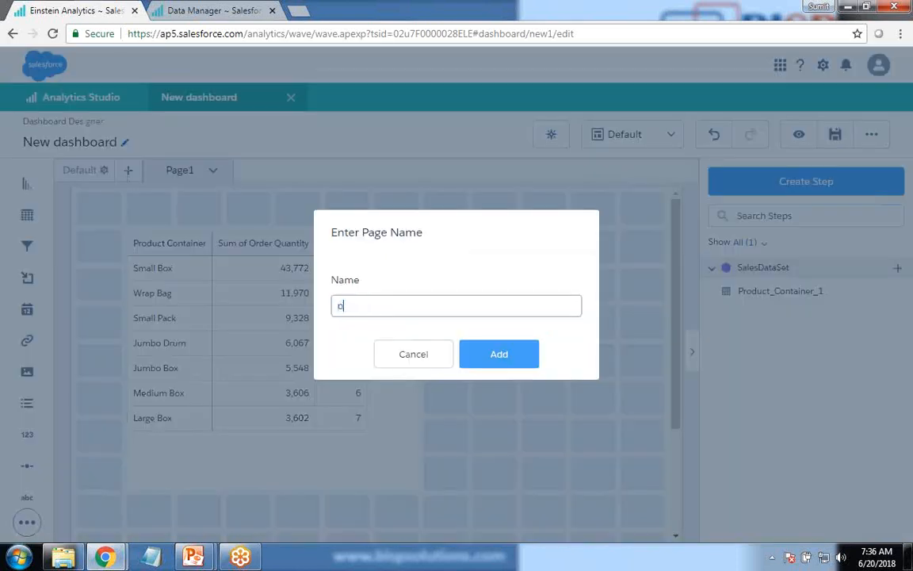
text(Pag2)
text(e2)
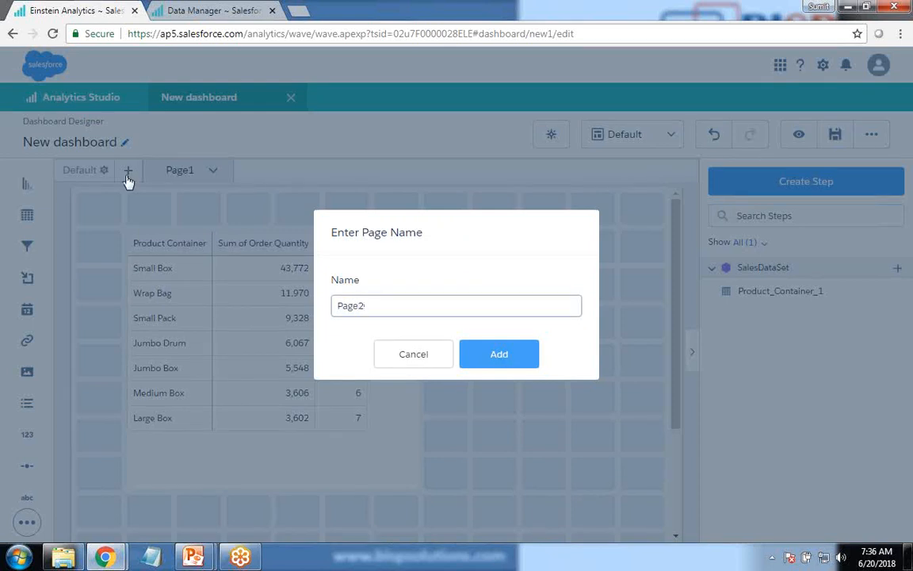
click(504, 360)
Step: Place a chart widget on Page2, enlarge it to about seven by seven grid cells, and start defining its step
drag(26, 184, 172, 291)
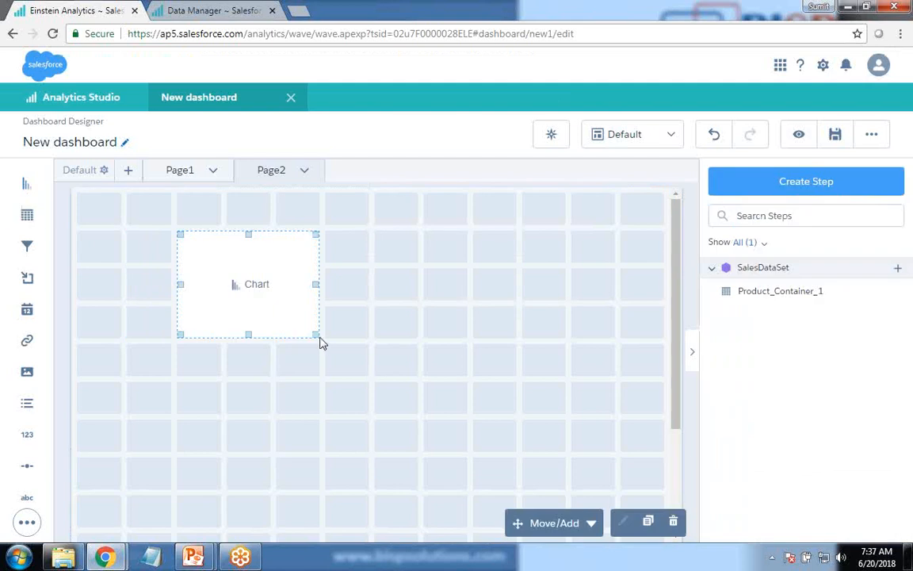
drag(318, 342, 513, 486)
click(358, 362)
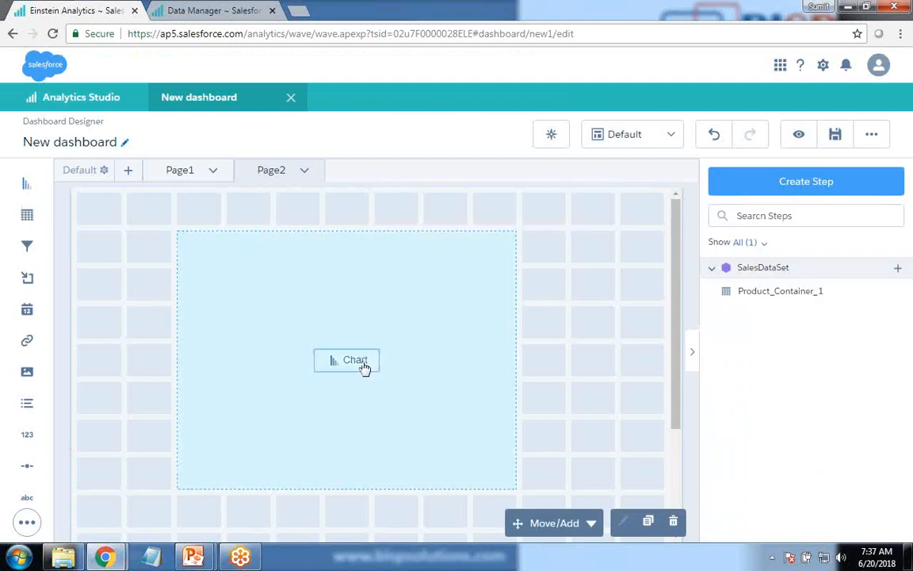
Step: Set the chart's bar length to Sum of Sales and group its bars by Product Sub-Category
click(123, 260)
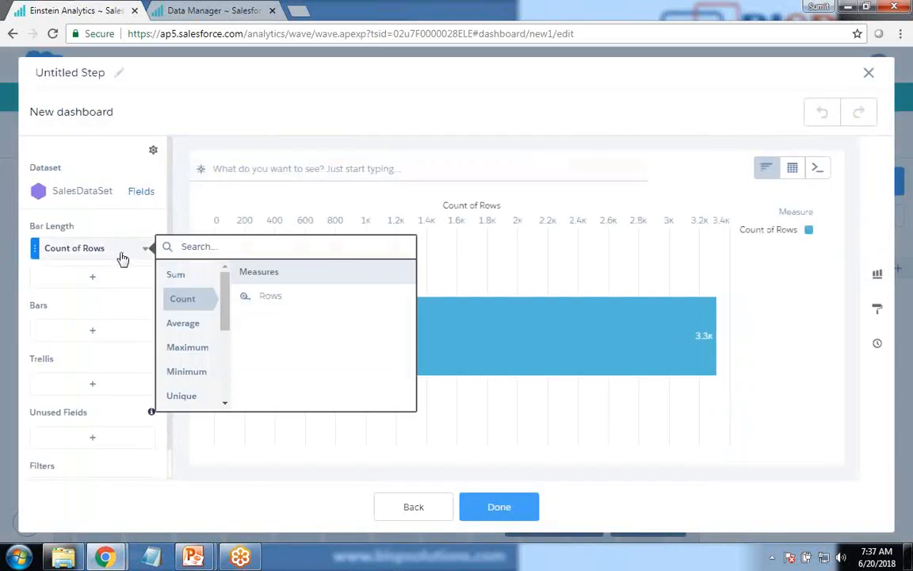
click(179, 274)
scroll(285, 369, down, 1)
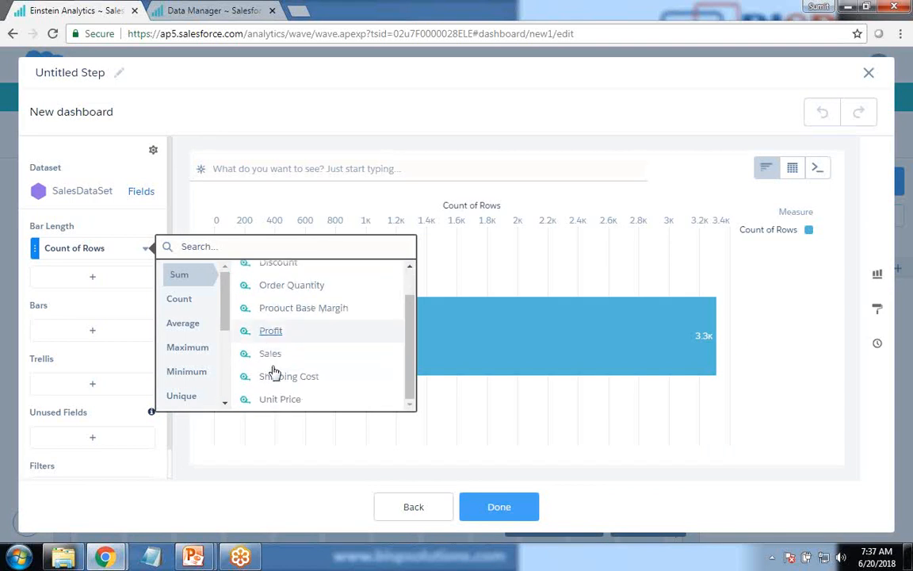
click(261, 351)
click(79, 331)
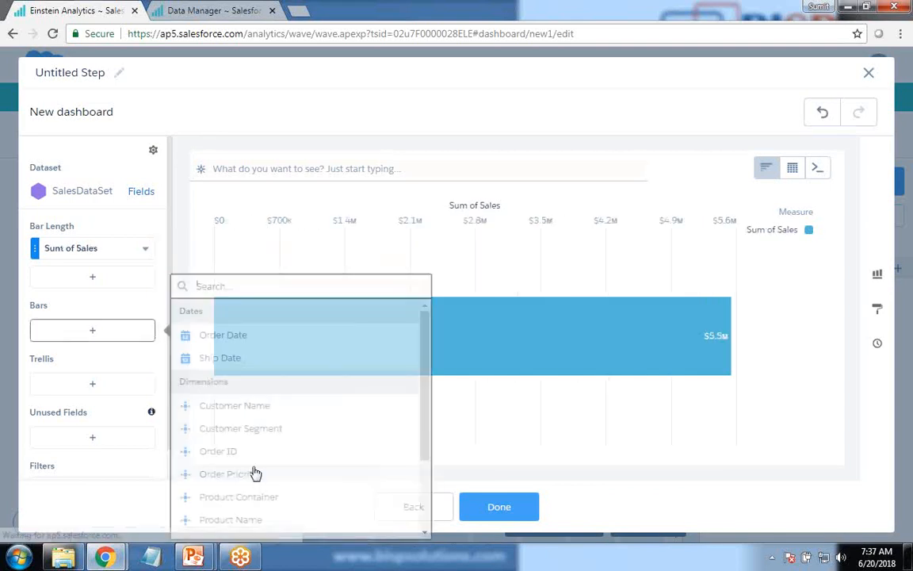
scroll(238, 475, down, 3)
click(232, 436)
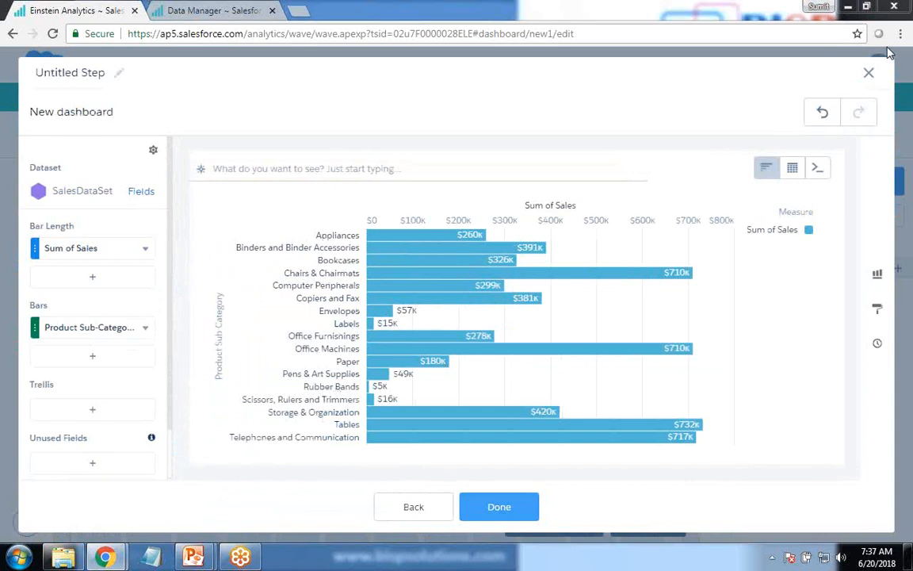
Step: Change the sales chart to the Donut type and finish its step so it fills the Page2 widget
click(877, 273)
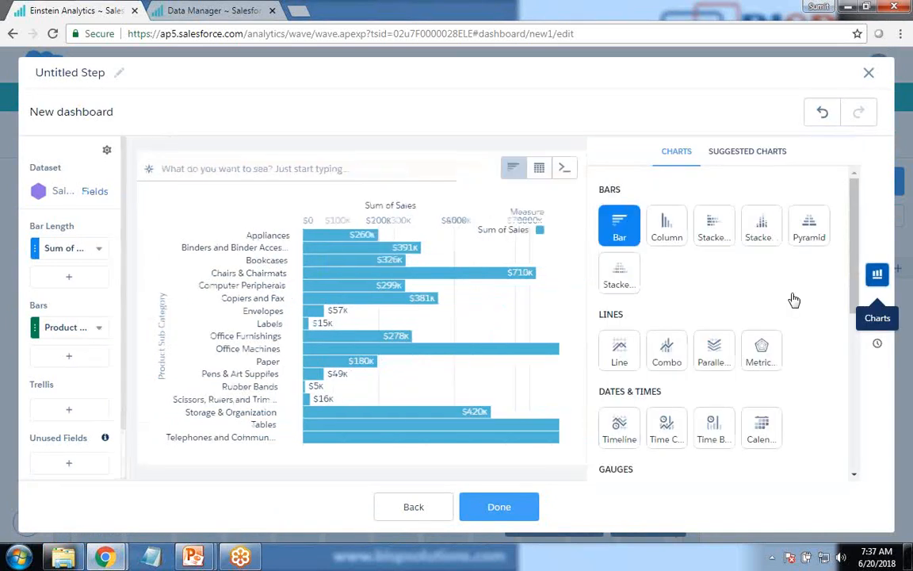
scroll(729, 303, down, 3)
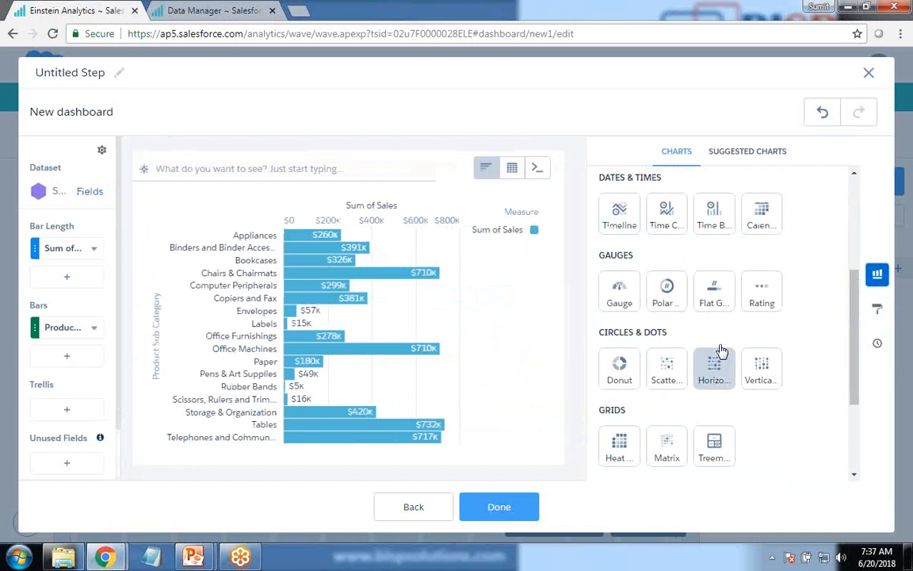
click(619, 371)
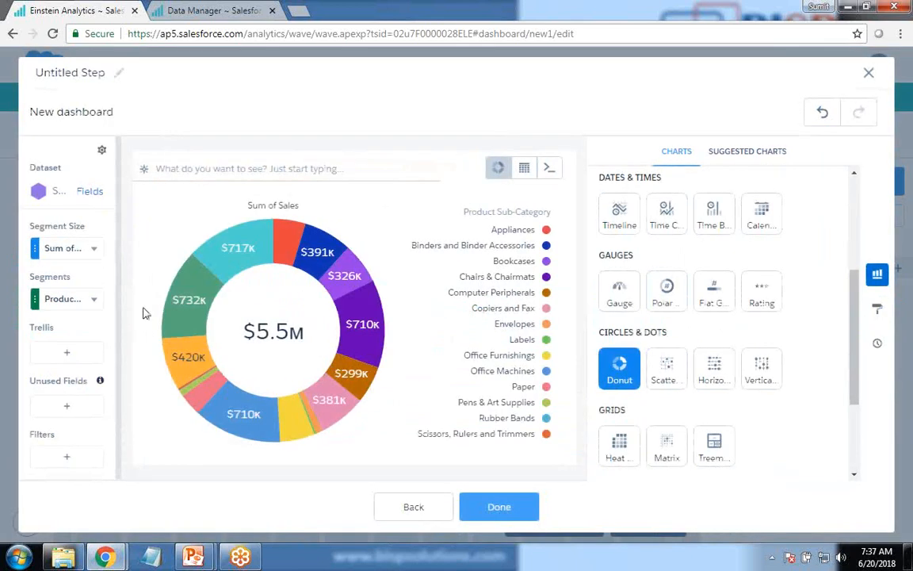
click(499, 509)
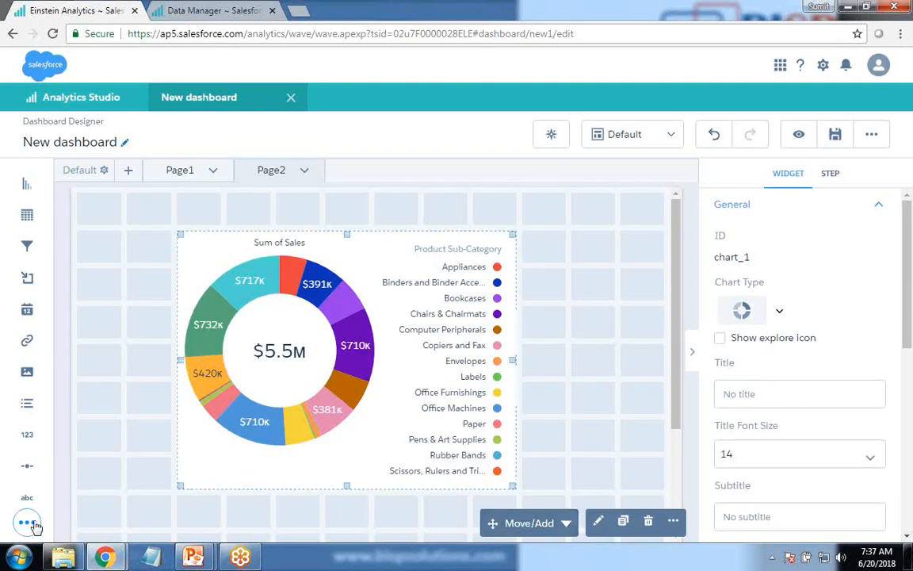
Step: Add a Navigation widget across the top of Page1, above the product container table
click(177, 171)
click(26, 520)
drag(93, 528, 147, 220)
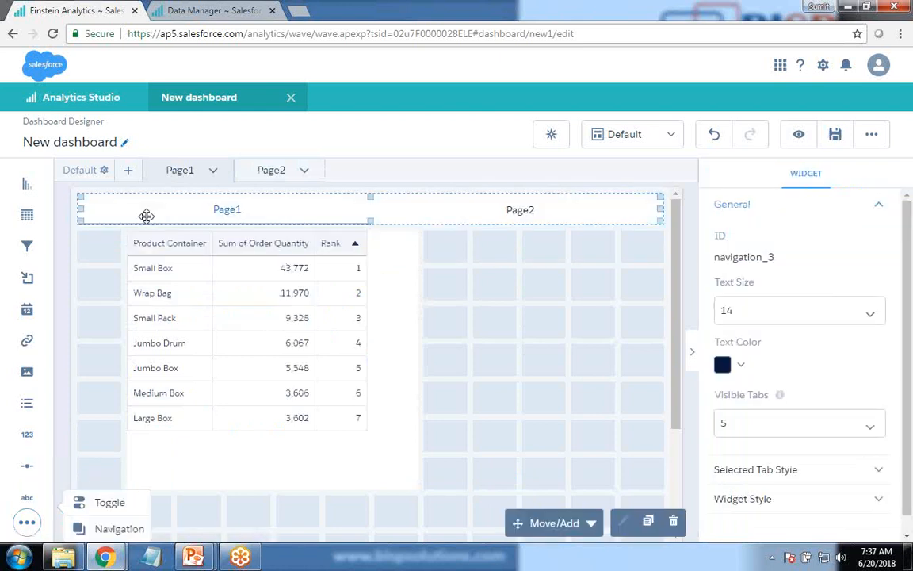
Step: Add a Navigation widget across the top of Page2, above the donut chart
click(261, 170)
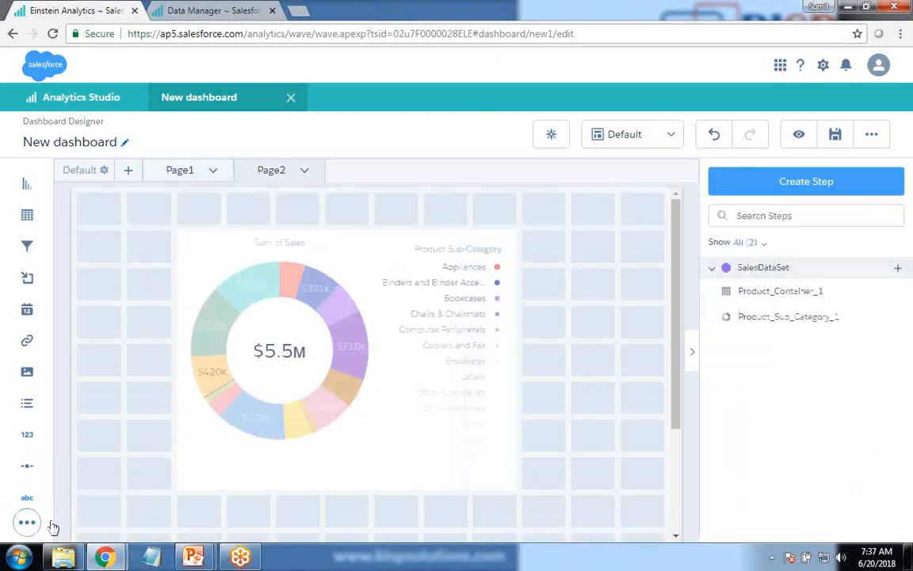
click(26, 521)
drag(112, 528, 160, 226)
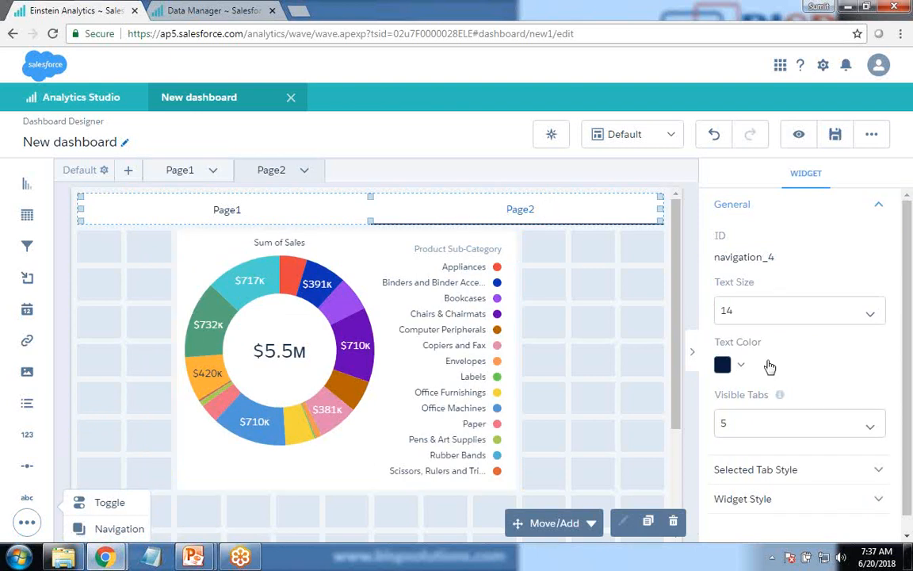
Step: Preview the dashboard, test the navigation between Page1 and Page2, and switch to the PowerPoint slide show
click(799, 135)
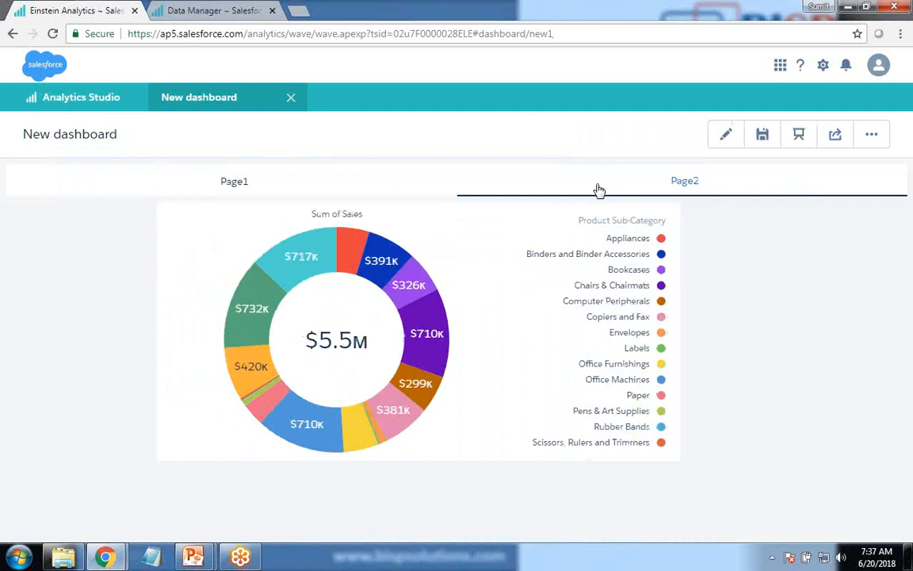
click(635, 177)
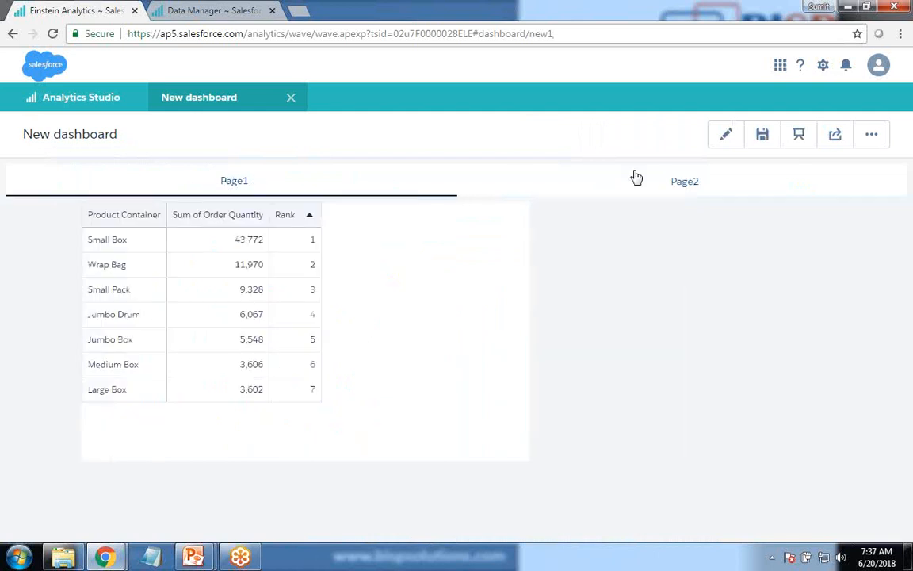
click(271, 194)
click(700, 181)
click(214, 187)
key(alt+Tab)
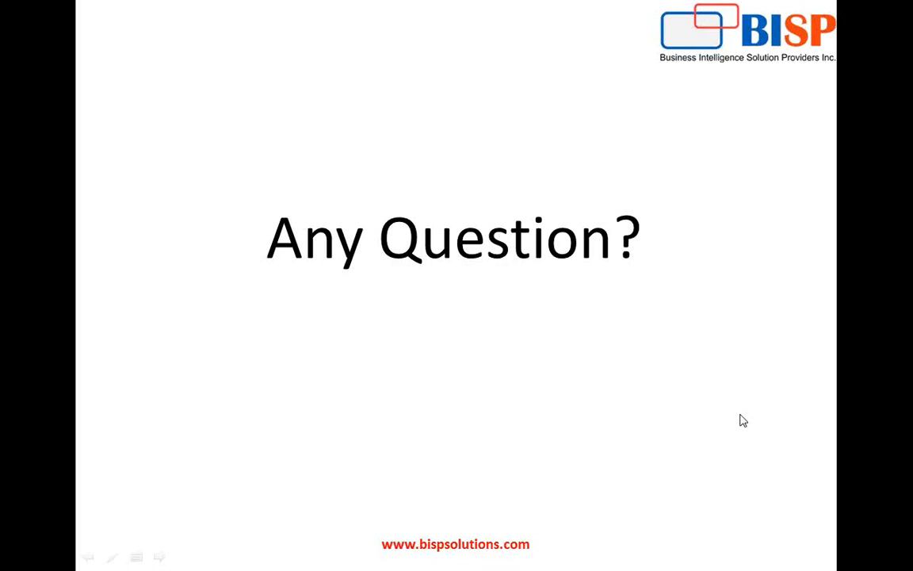